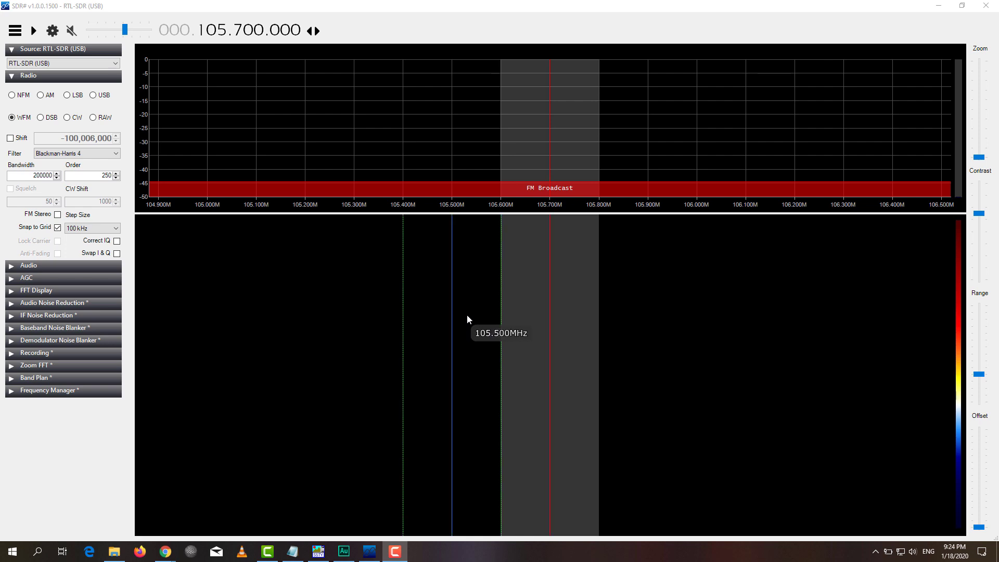
Step: Start receiving from the RTL-SDR (USB) source and tune to 105.600 MHz
click(55, 63)
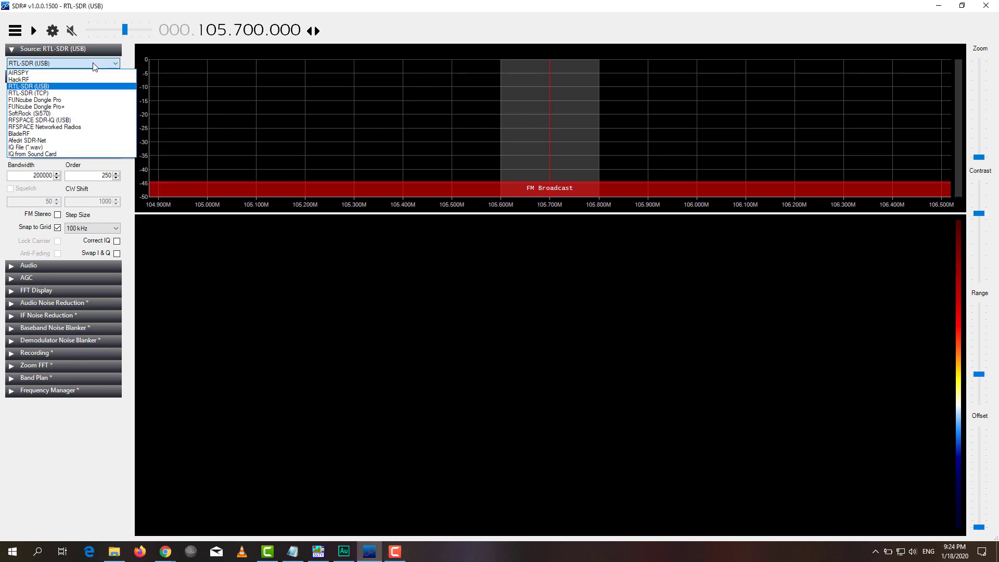
click(53, 87)
click(33, 32)
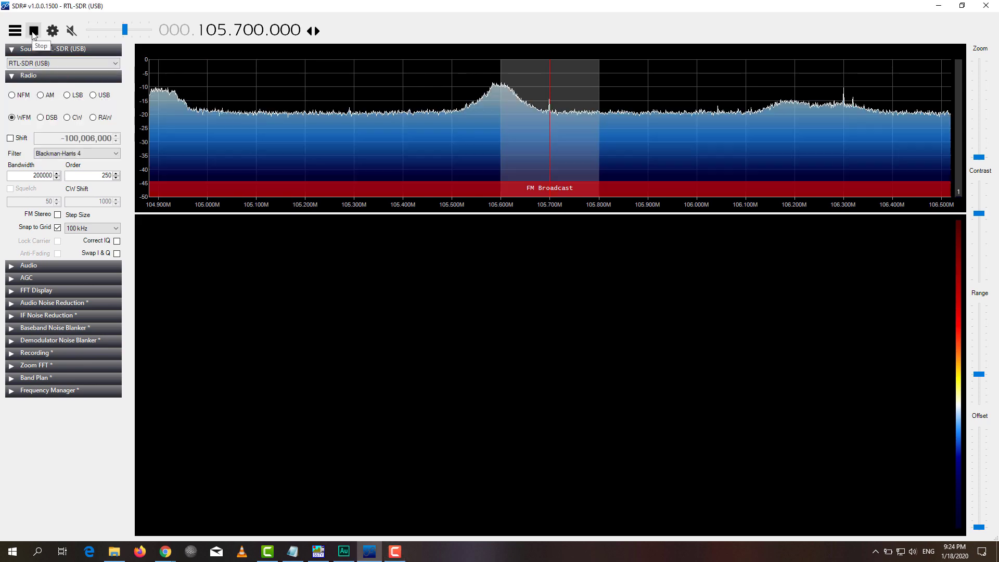
click(239, 33)
Step: Extend the spectrum range to -60 dB with slightly adjusted contrast, and set the filter bandwidth to 16000 Hz
drag(983, 375, 981, 370)
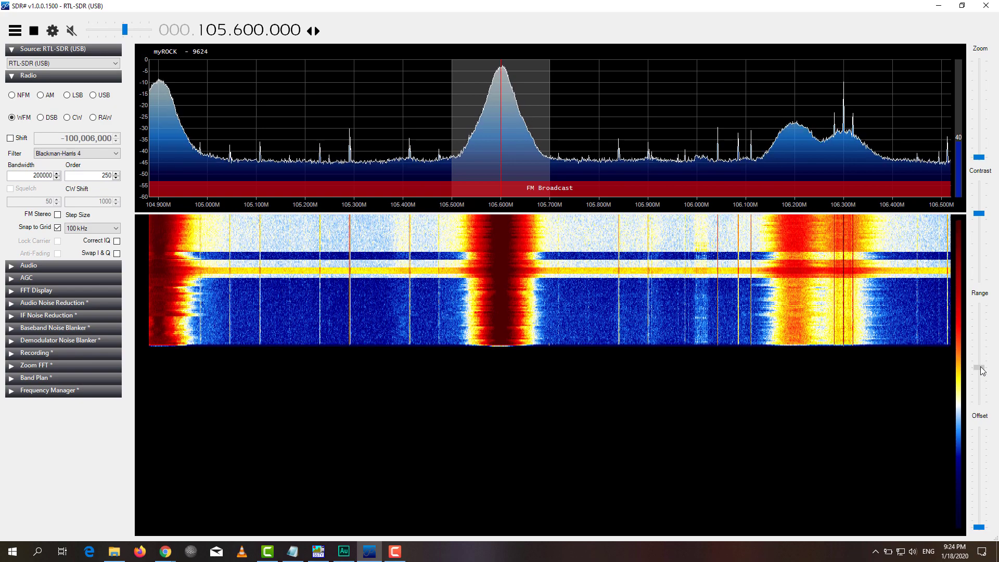
drag(978, 213, 979, 218)
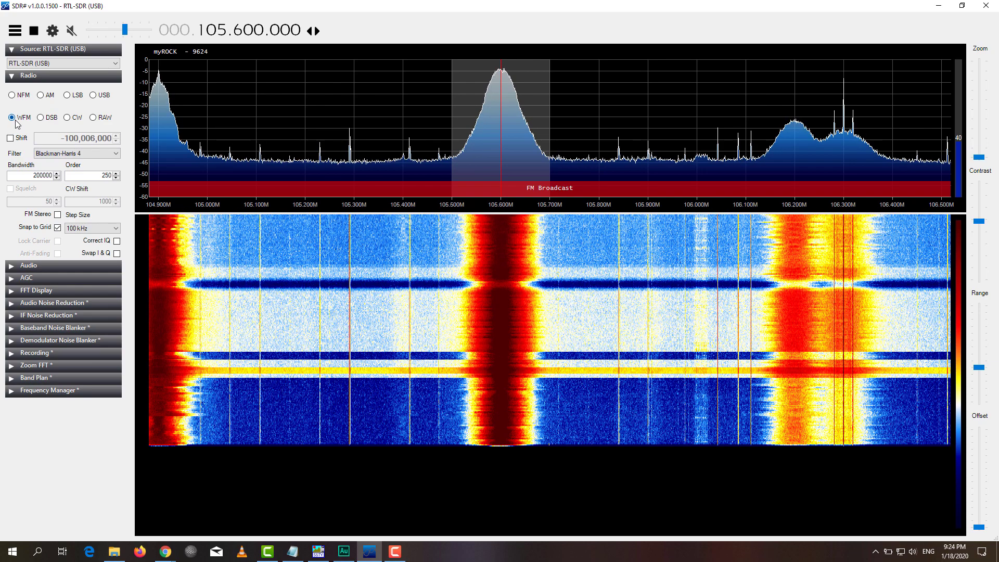
click(36, 177)
text(16000)
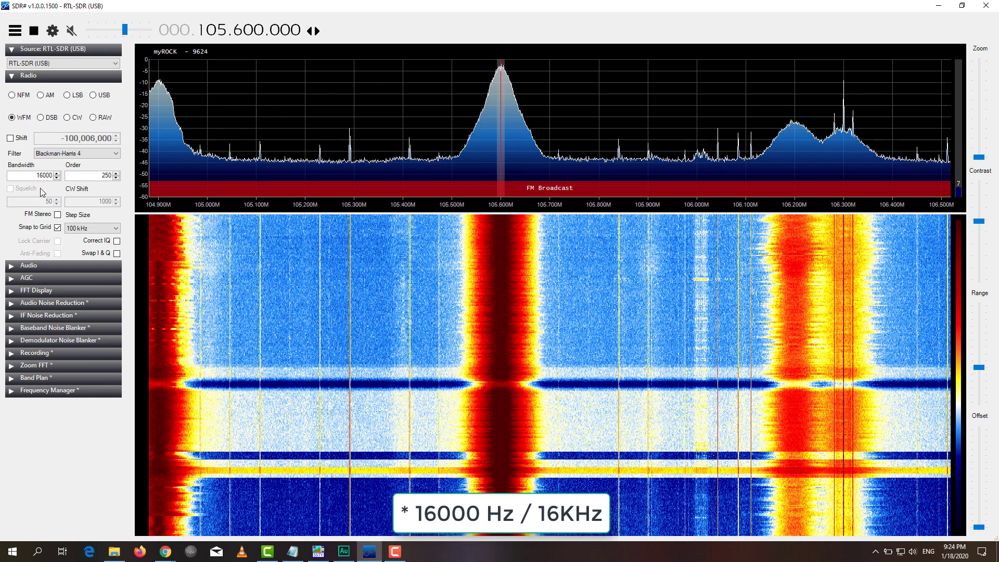
Step: Review the audio device settings and open the Recording options
click(19, 268)
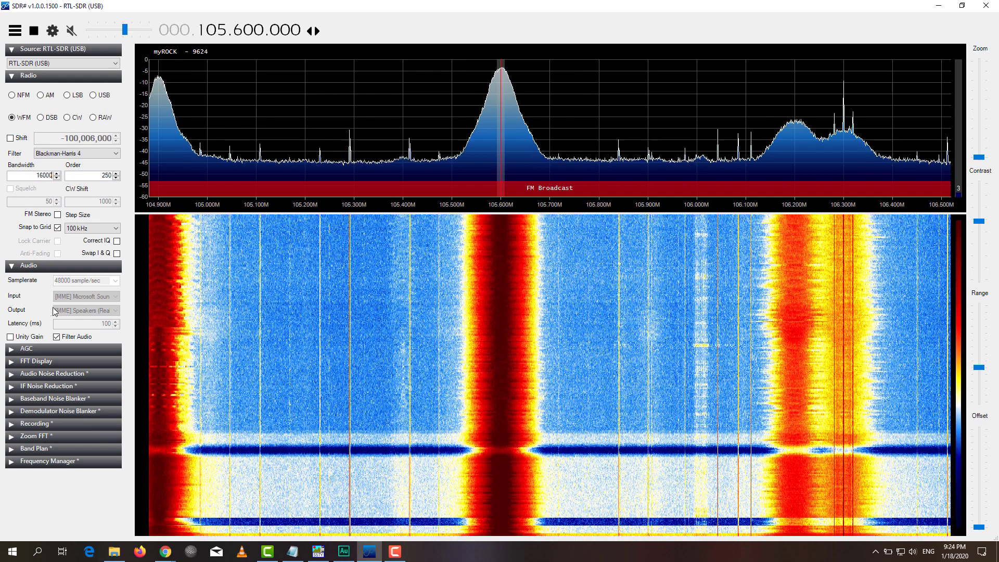
click(12, 268)
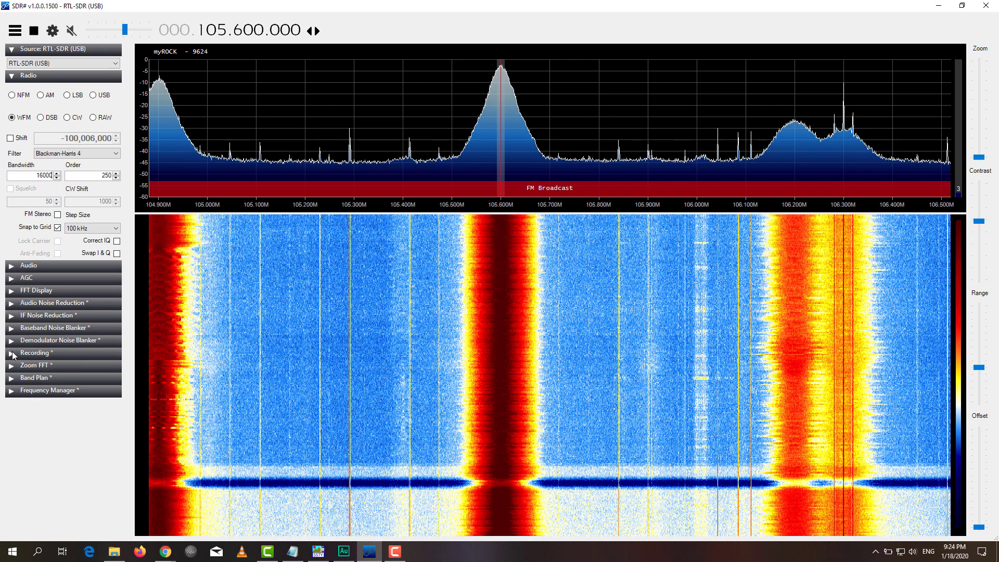
click(12, 354)
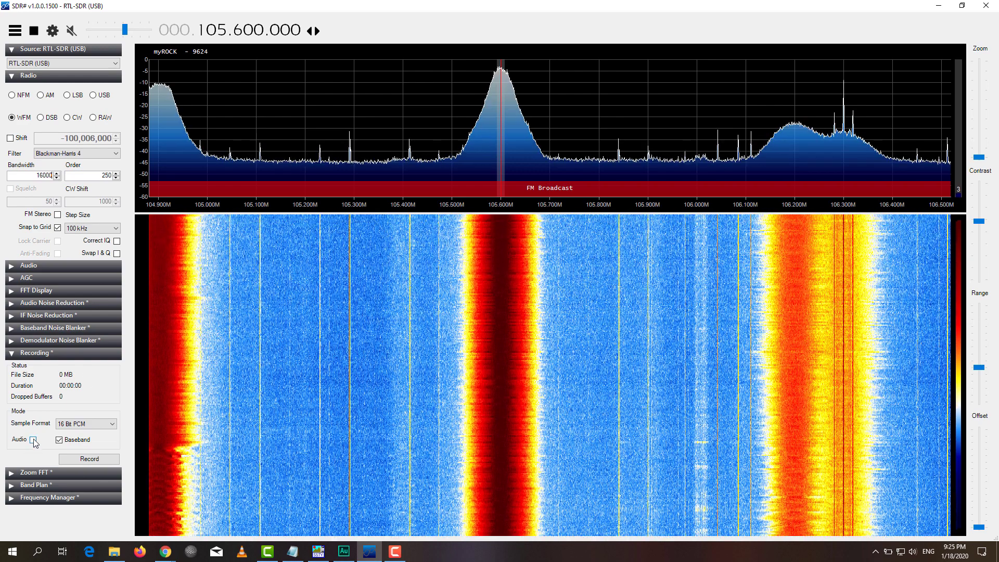
Step: Tune to 145.800 MHz, then narrow the spectrum range to -30 dB and readjust the contrast for the waterfall
scroll(210, 30, up, 4)
scroll(239, 30, up, 2)
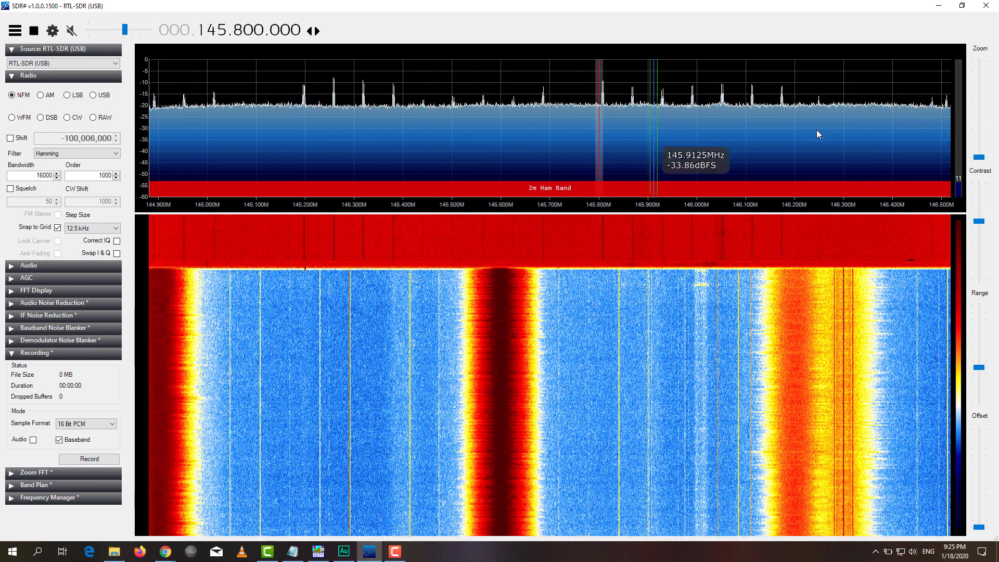
drag(982, 370, 980, 388)
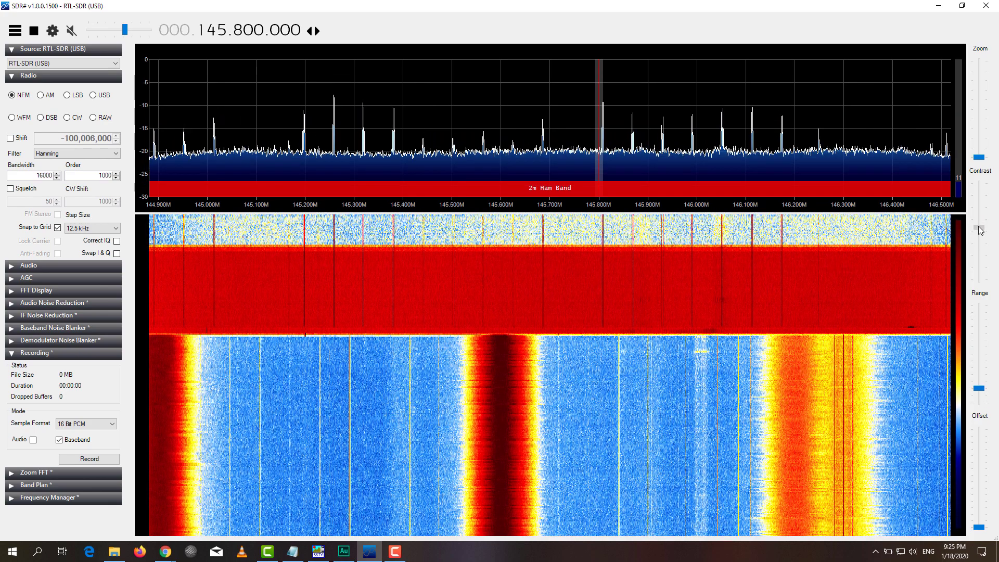
click(978, 232)
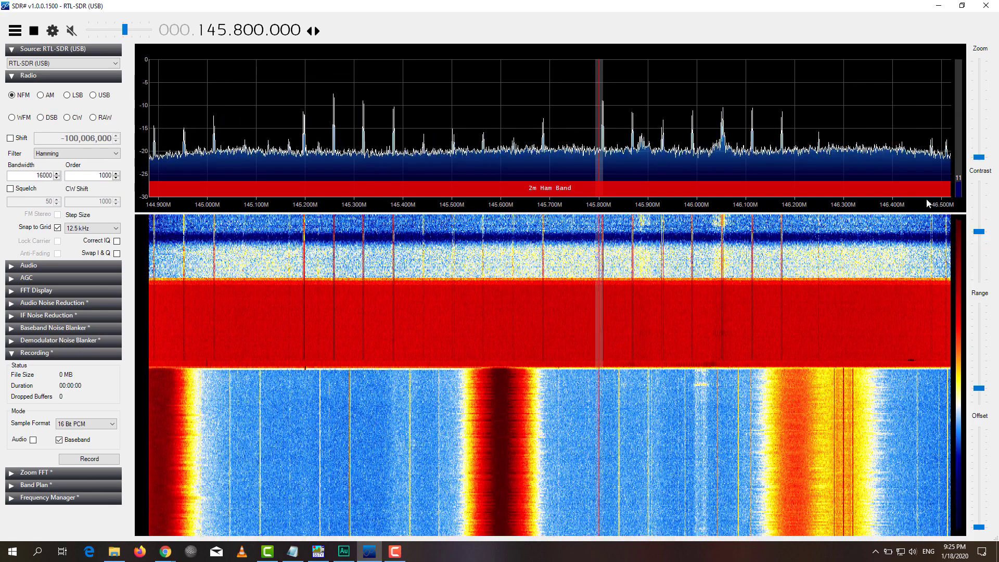
Step: Check the sample rate and gain settings of the RTL-SDR controller, and stop live reception
click(52, 30)
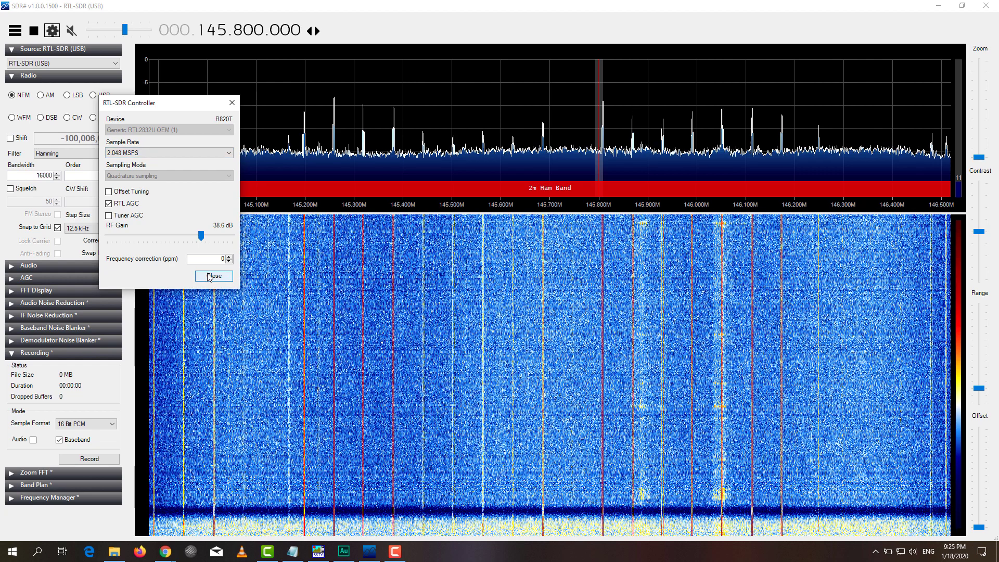
click(214, 275)
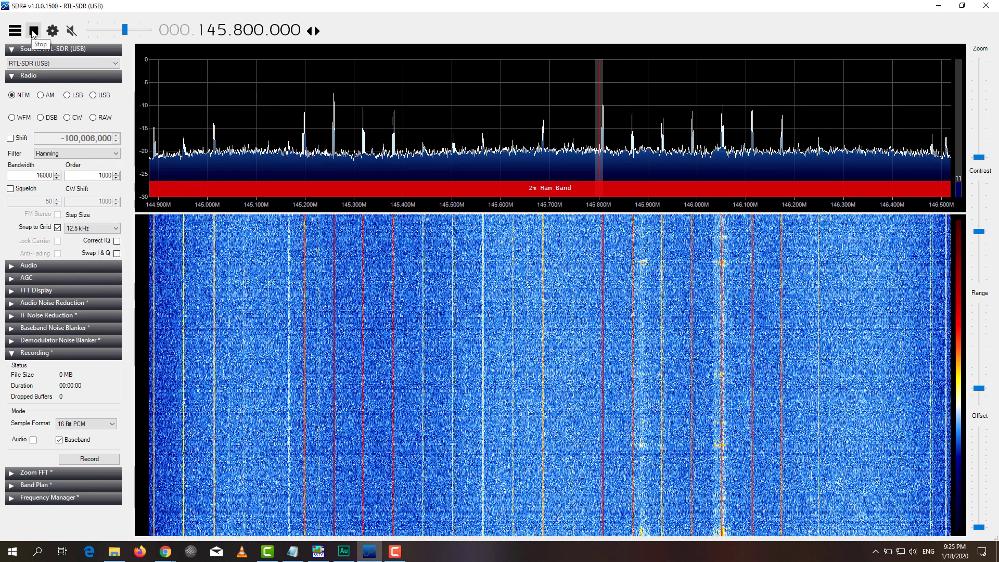
click(34, 31)
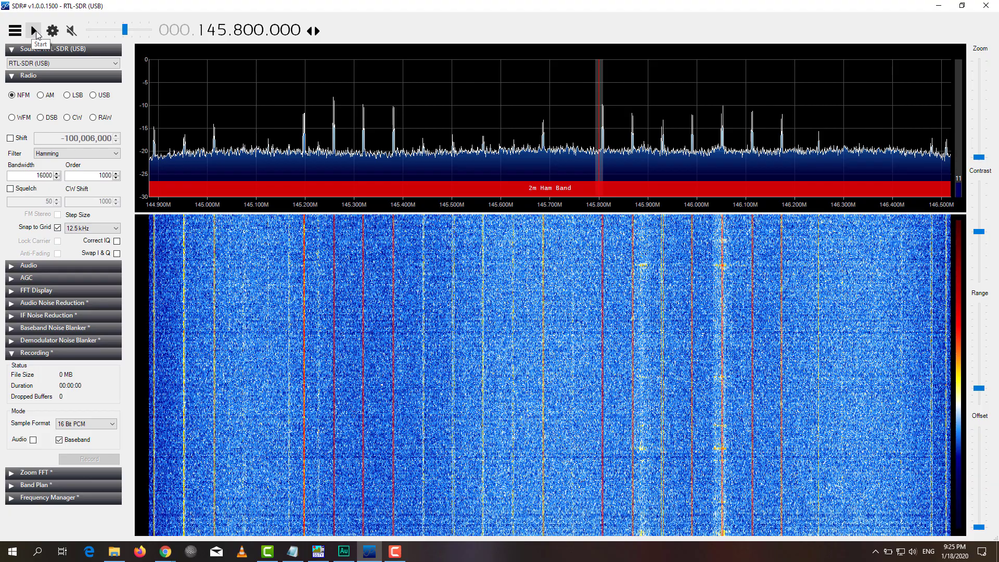
key(F10)
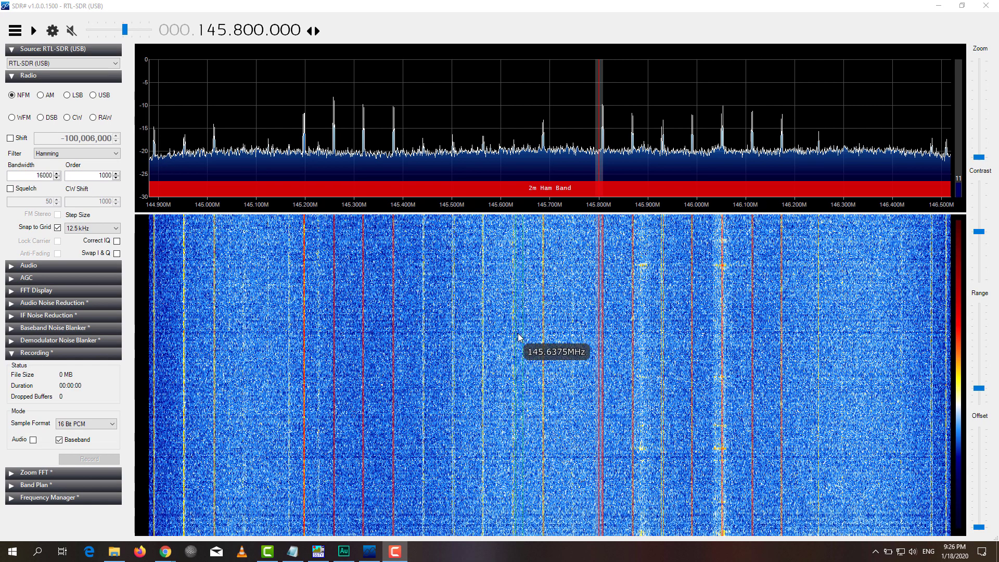
Step: Switch the source to IQ File (*.wav) and load SDRSharp_20191230_060845Z_145800000Hz_IQ.wav from the ISS folder
click(73, 64)
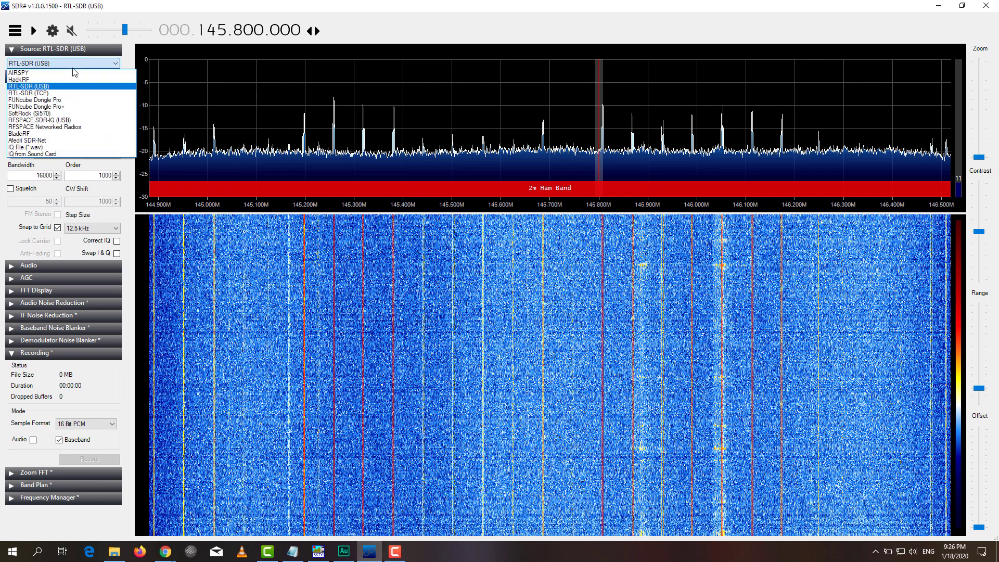
click(38, 148)
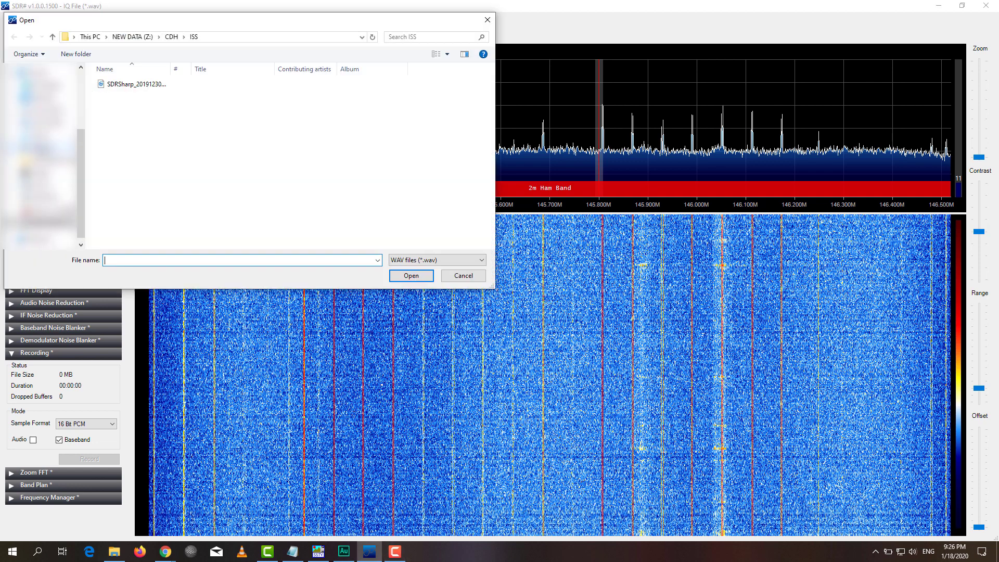
click(125, 86)
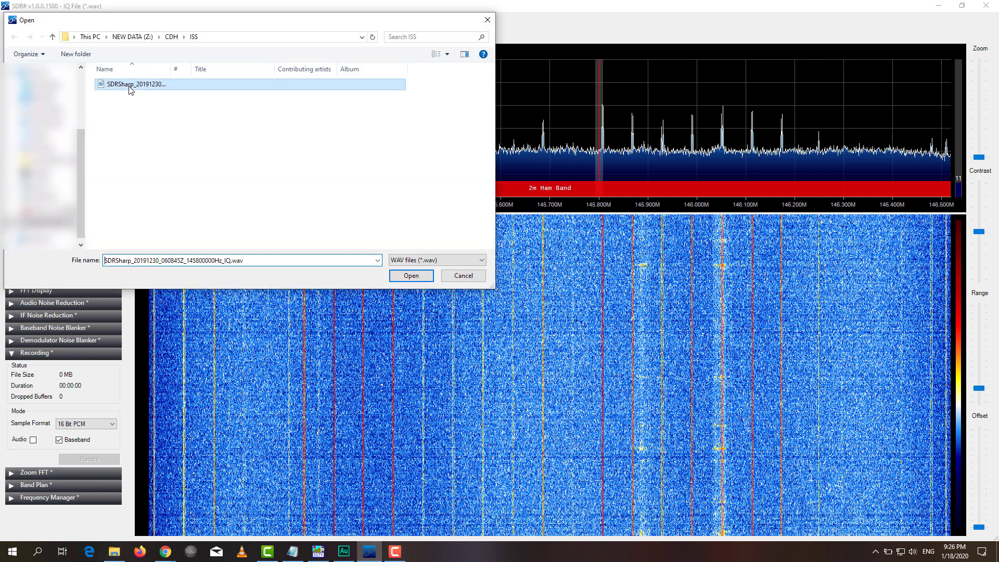
click(404, 276)
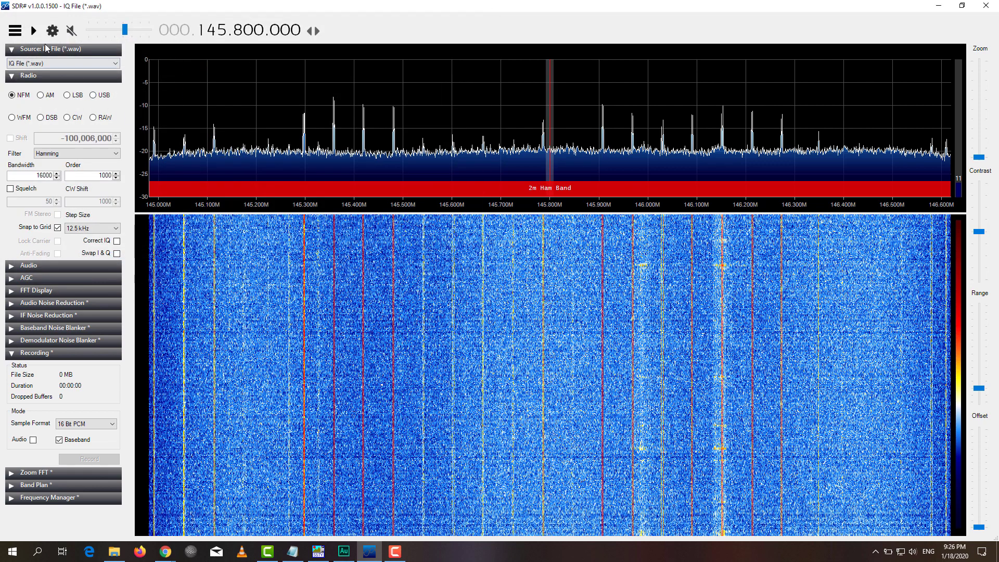
Step: Set the demodulation mode to WFM and start playing the IQ file with the sound unmuted
click(12, 117)
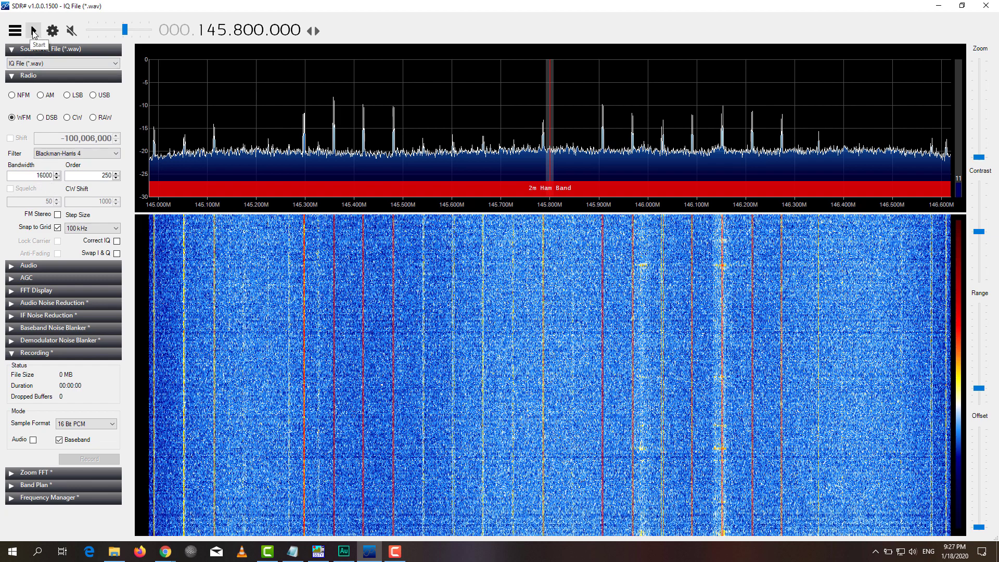
click(34, 31)
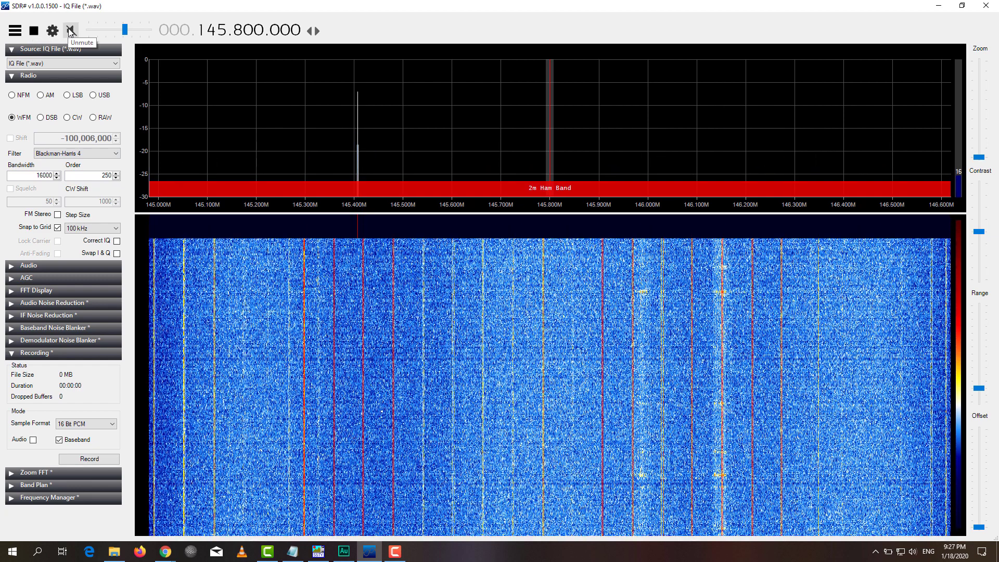
click(70, 30)
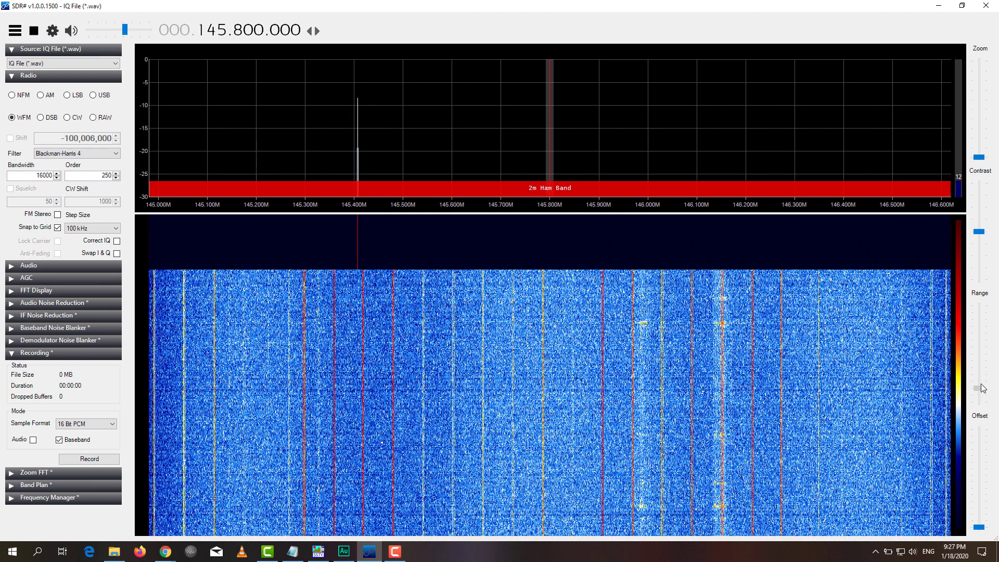
Step: Extend the spectrum range to -60 dB, zoom in around 145.800 MHz and tune to 145.802 MHz
drag(977, 387, 979, 367)
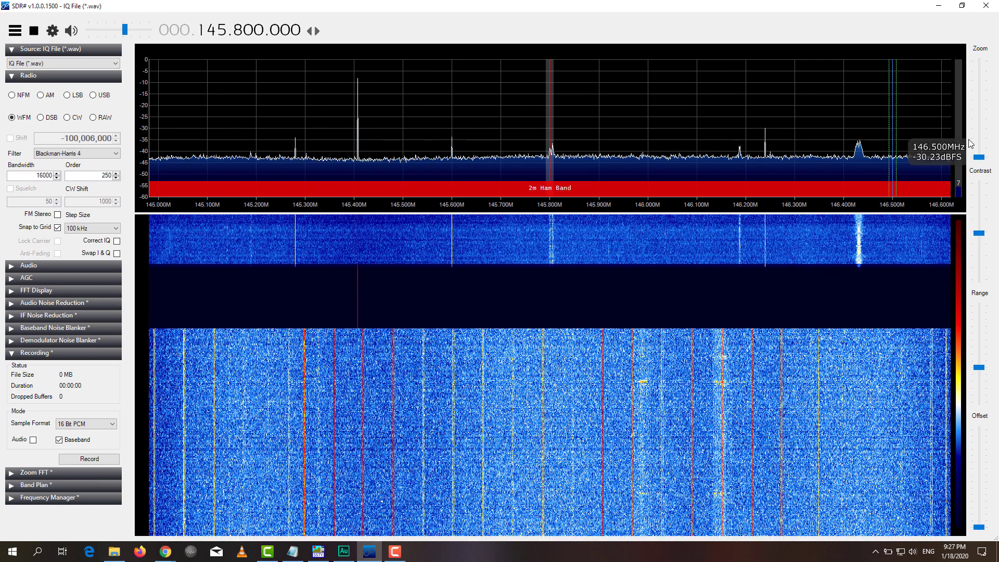
drag(980, 162, 981, 127)
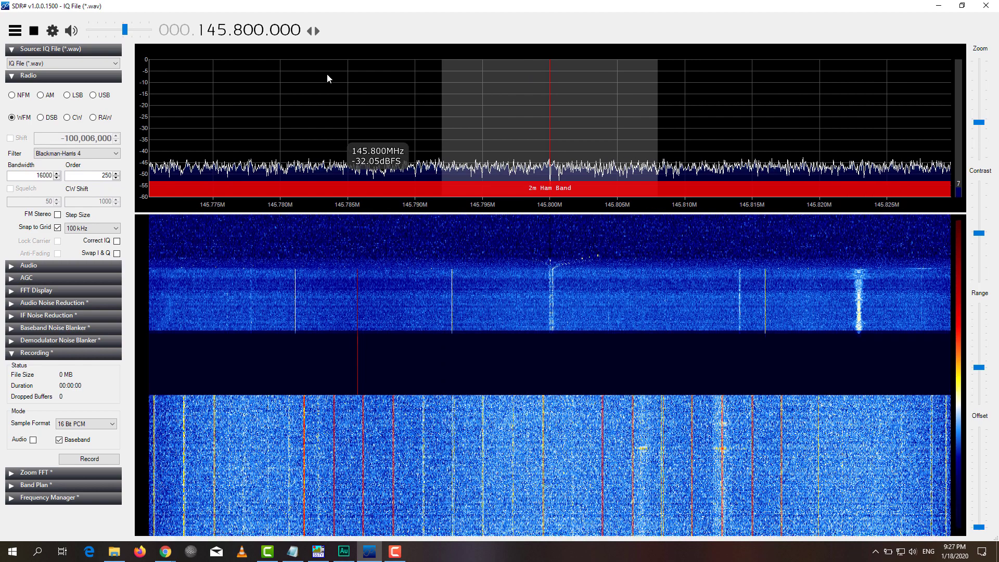
scroll(259, 32, up, 2)
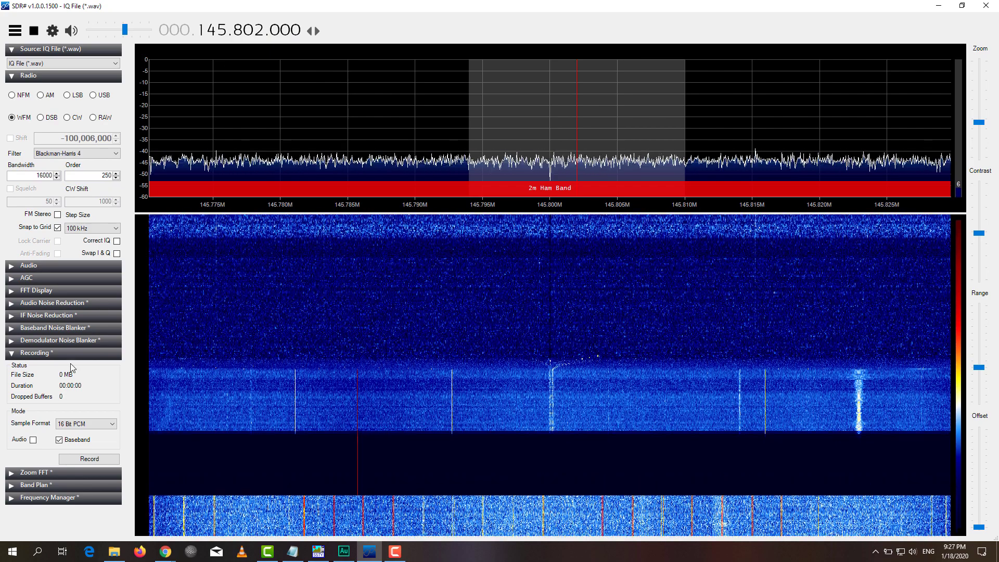
Step: Set the recording to capture audio instead of baseband and start recording
click(32, 439)
click(59, 440)
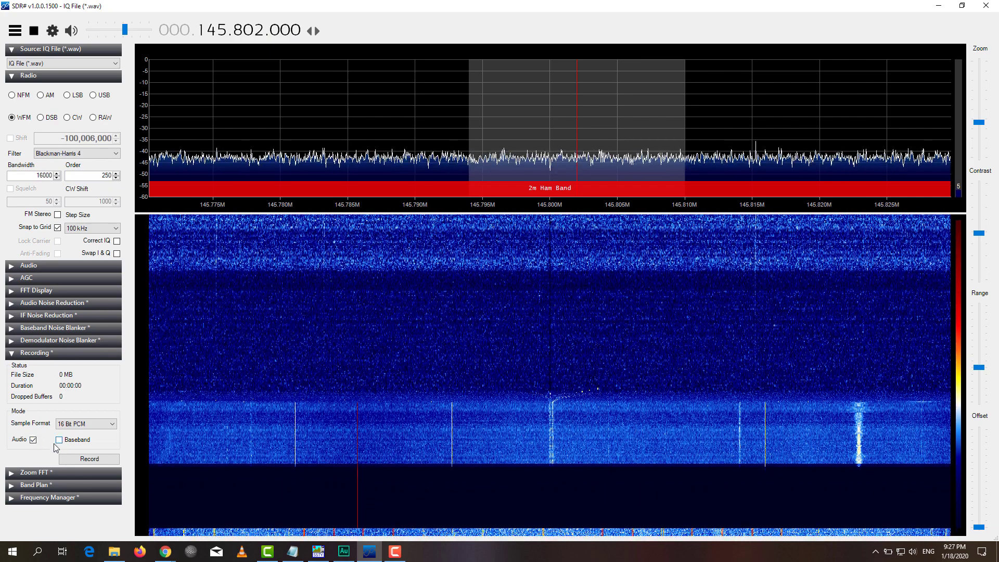
click(73, 460)
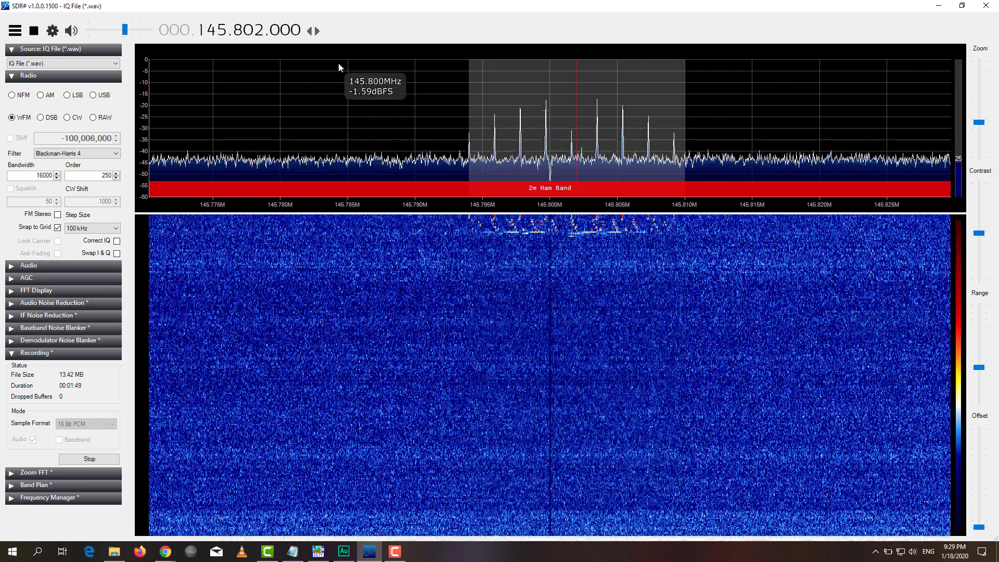
Step: Follow the signal's Doppler drift by lowering the frequency in 100 Hz steps to 145.797400 MHz, and stop playback when the transmission ends
scroll(276, 31, down, 8)
scroll(276, 31, up, 3)
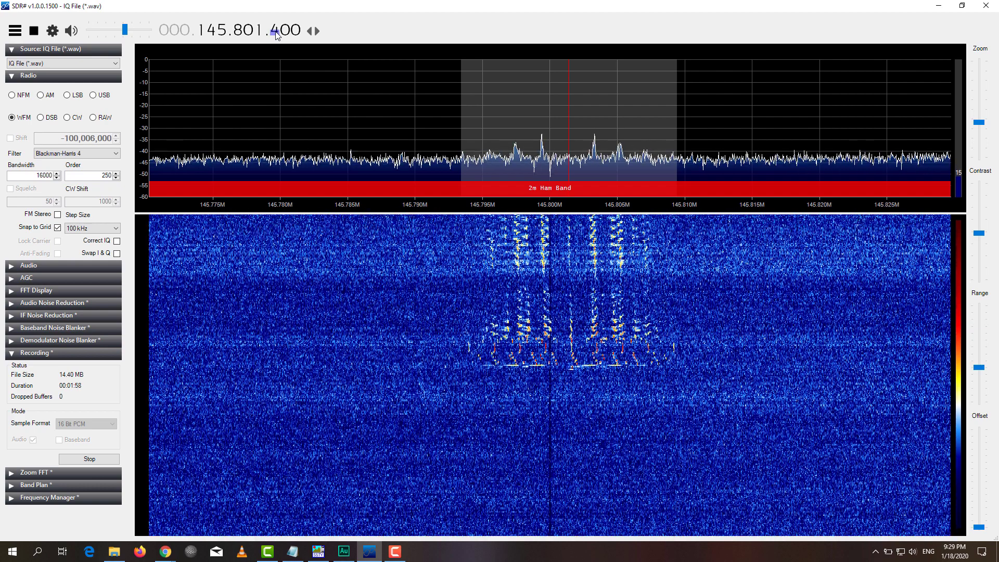
scroll(276, 34, down, 1)
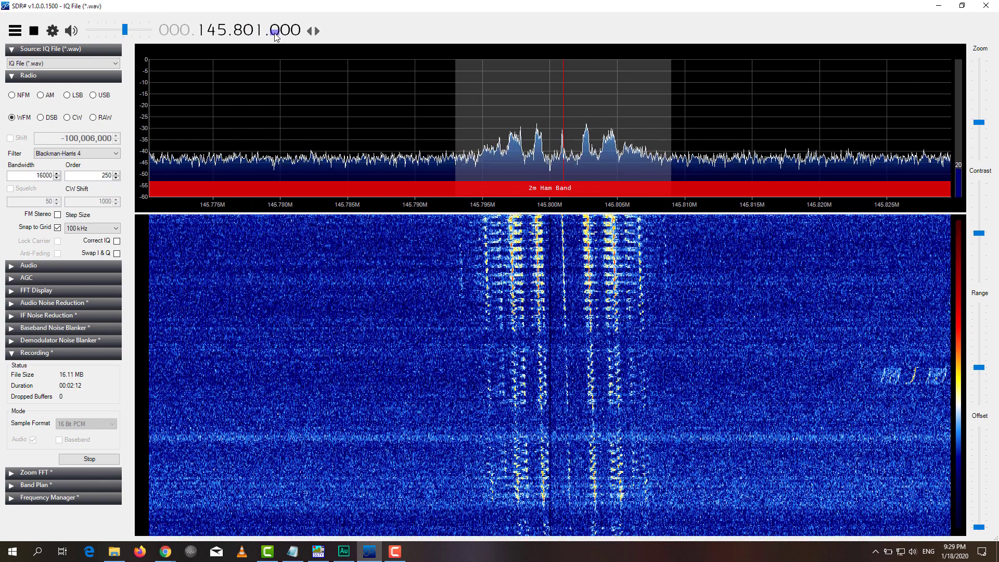
scroll(274, 31, down, 2)
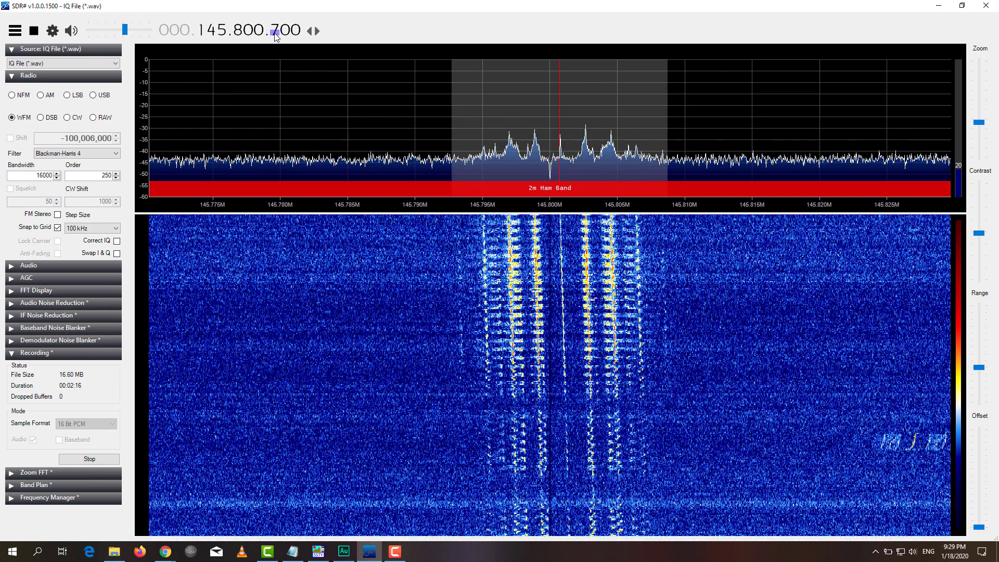
scroll(274, 31, down, 1)
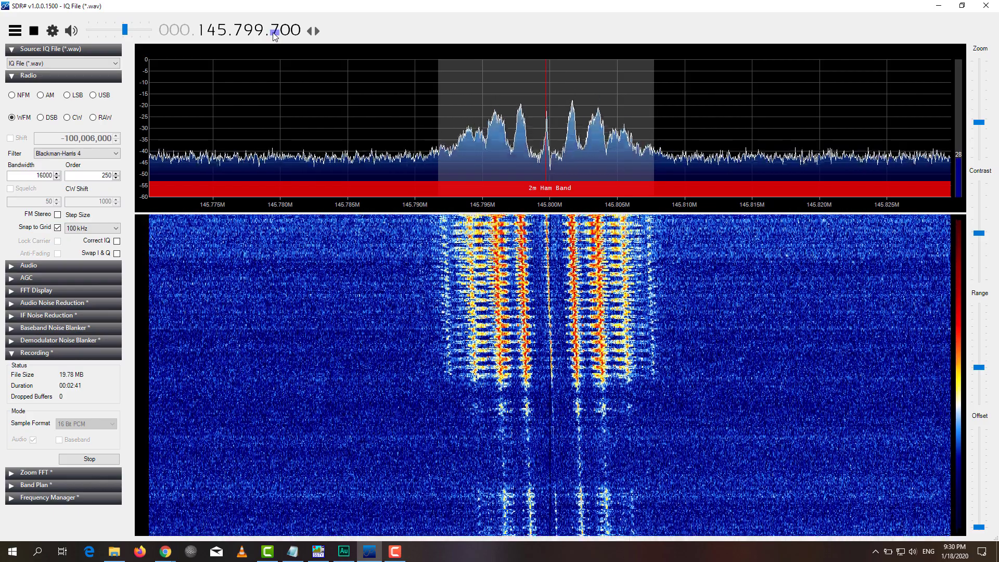
scroll(272, 32, down, 20)
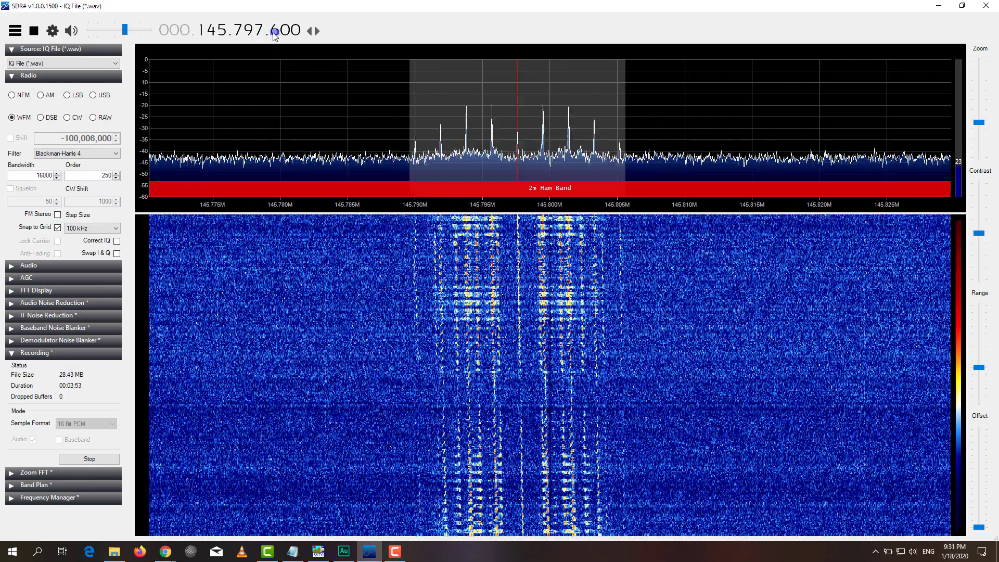
scroll(273, 32, down, 1)
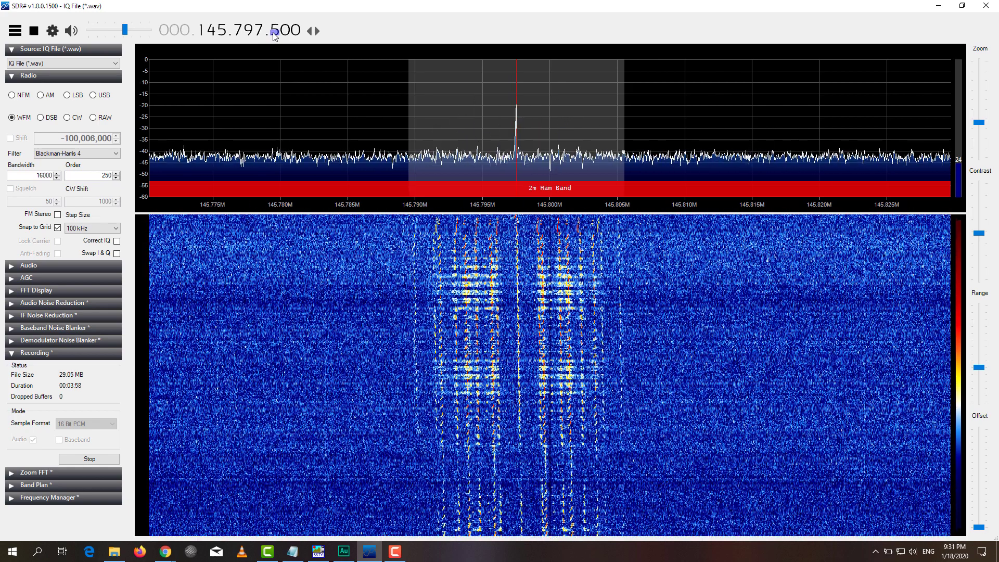
click(272, 32)
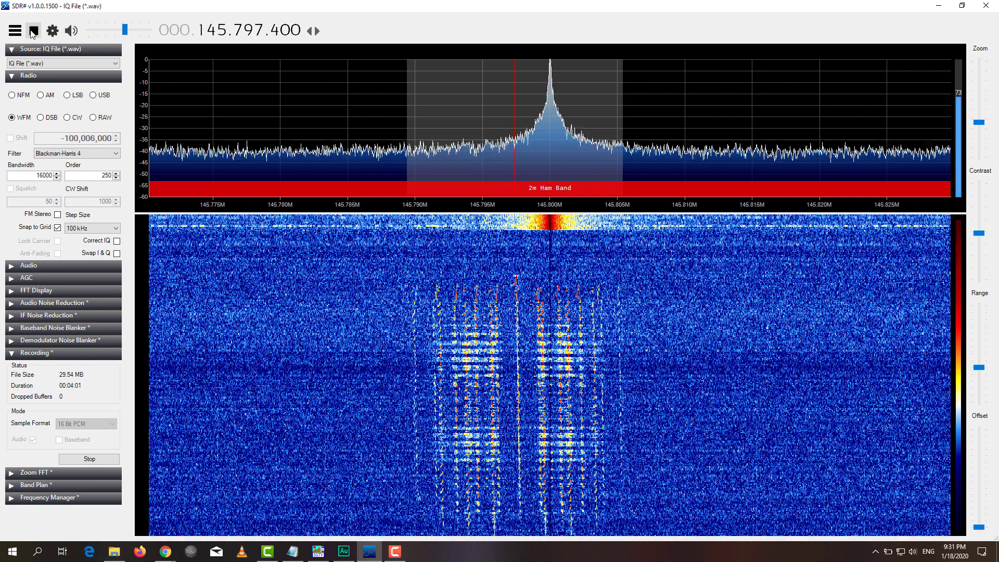
click(34, 30)
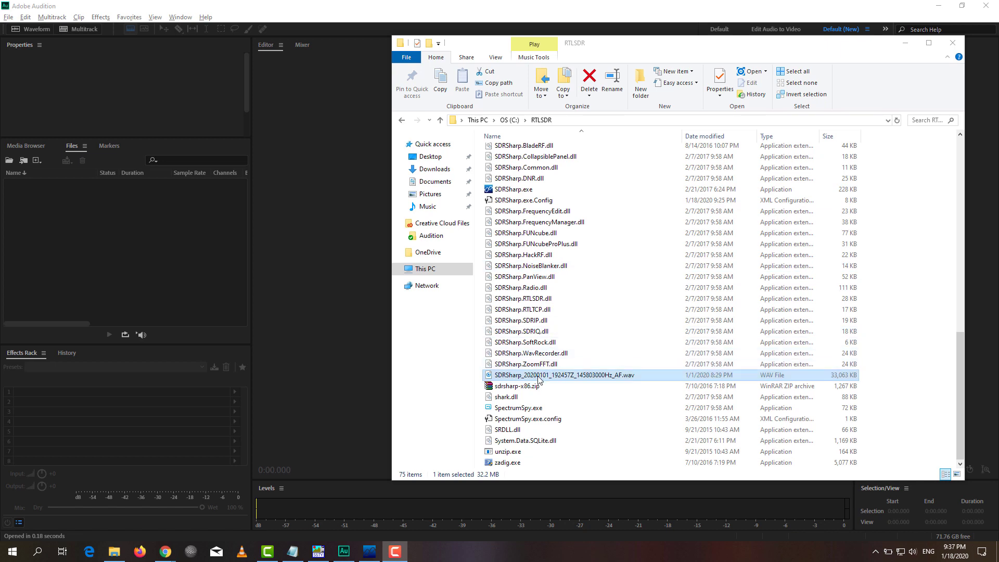
Step: Load the recorded SDRSharp_20200101_192457Z_145803000Hz_AF.wav file from the RTLSDR folder into Adobe Audition
drag(540, 380, 321, 326)
click(322, 325)
click(474, 287)
Step: Delete the noise before the SSTV signal, from the start of the recording to 2:08.883
drag(596, 273, 252, 275)
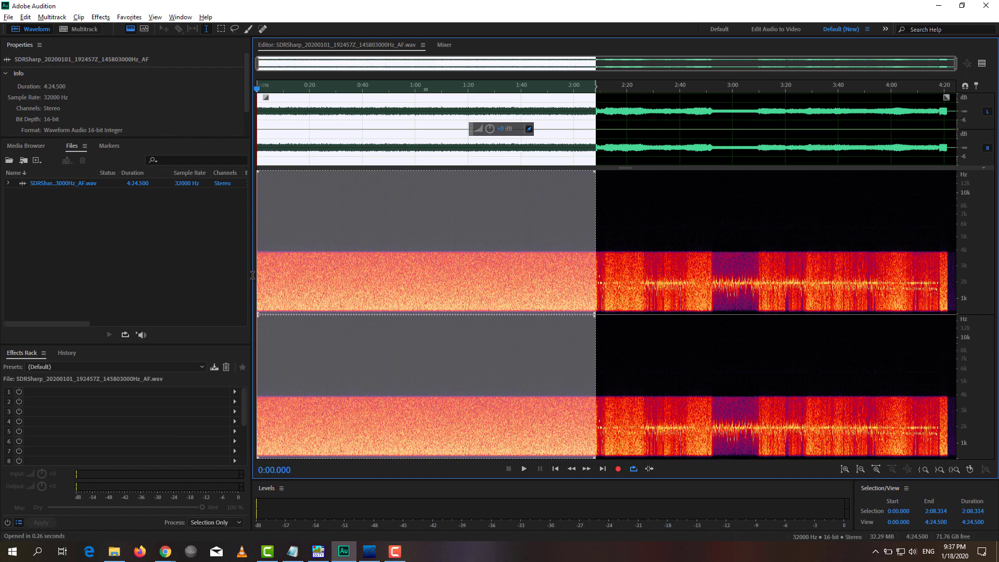
scroll(636, 276, up, 4)
click(673, 275)
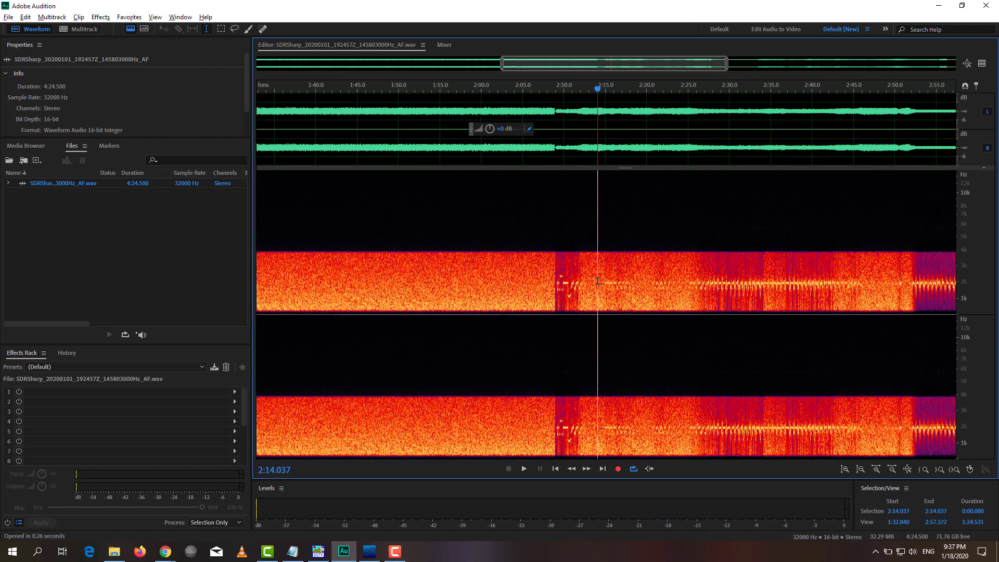
scroll(544, 275, up, 2)
scroll(545, 275, up, 2)
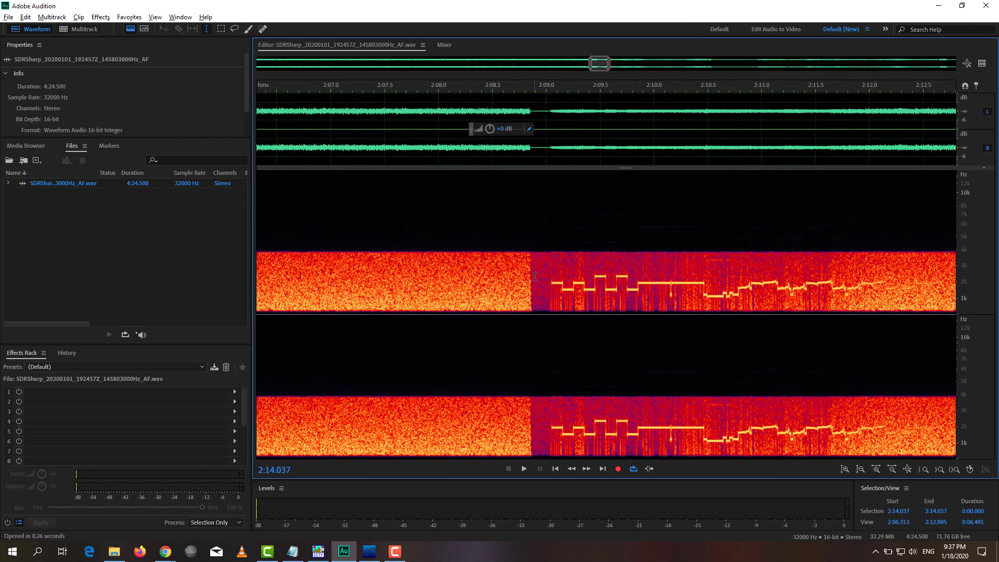
click(533, 277)
key(shift+Home)
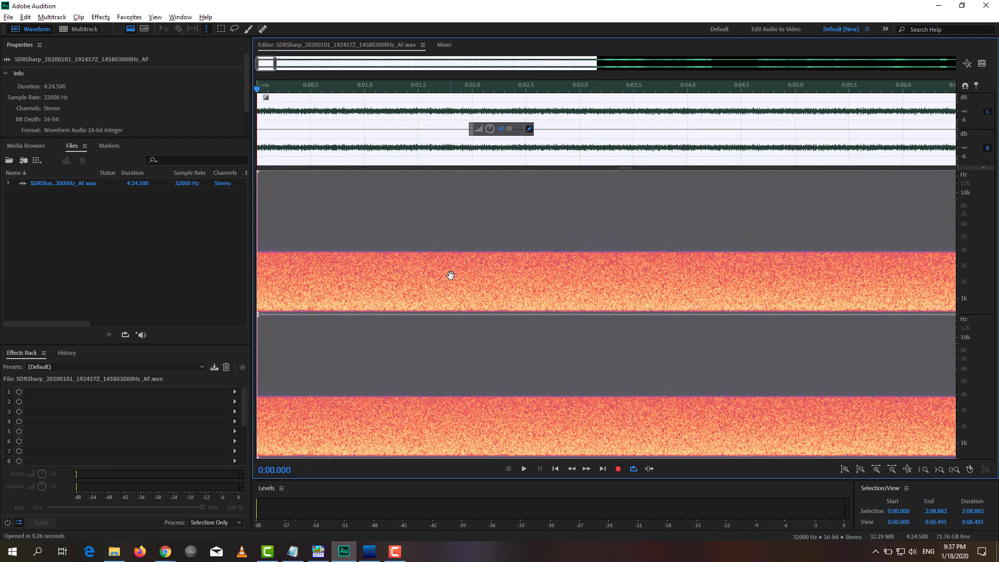
key(Delete)
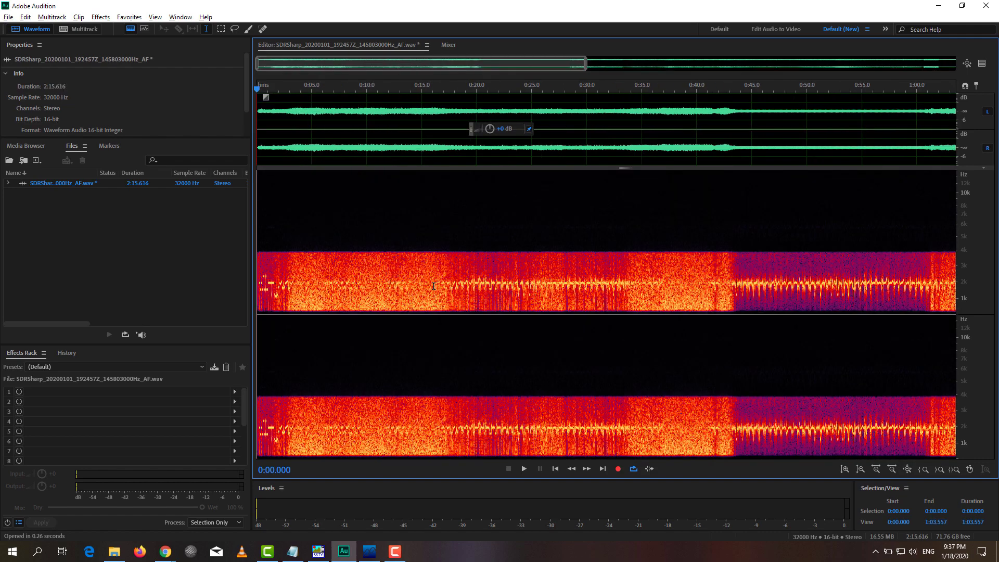
Step: Delete the trailing noise after the signal, from 2:09.400 to the end, and save the trimmed file
key(backslash)
scroll(936, 270, up, 6)
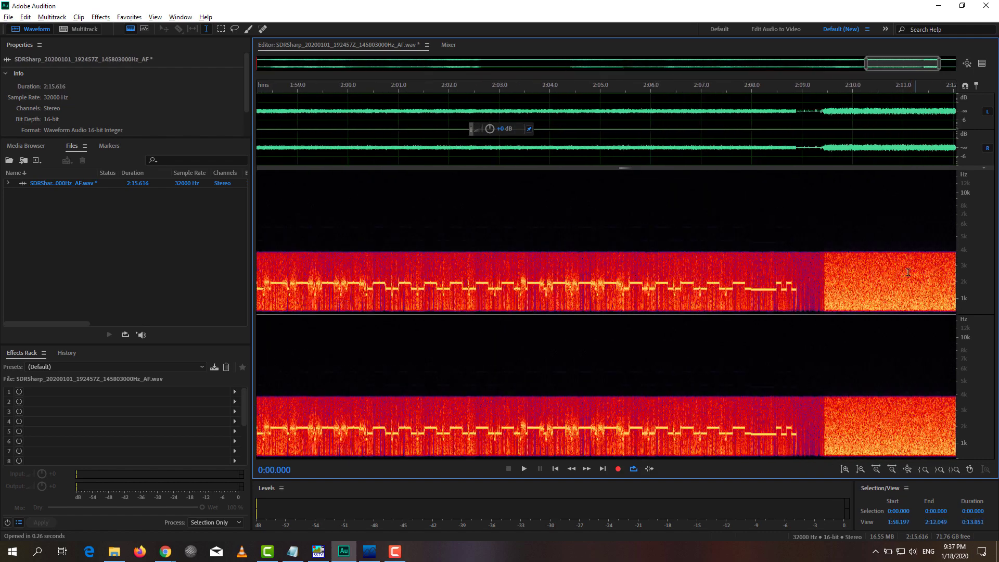
click(822, 273)
key(shift+End)
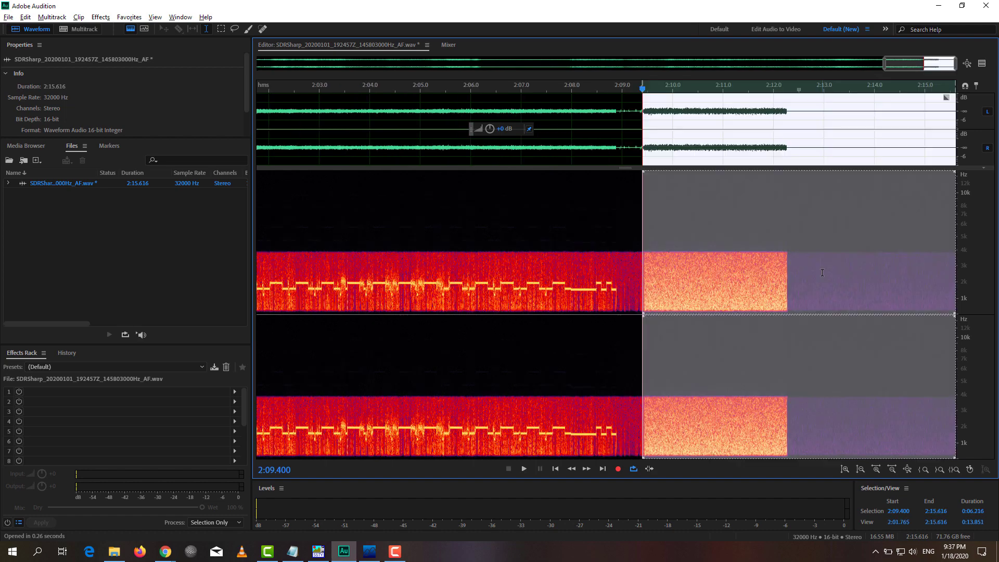
key(Delete)
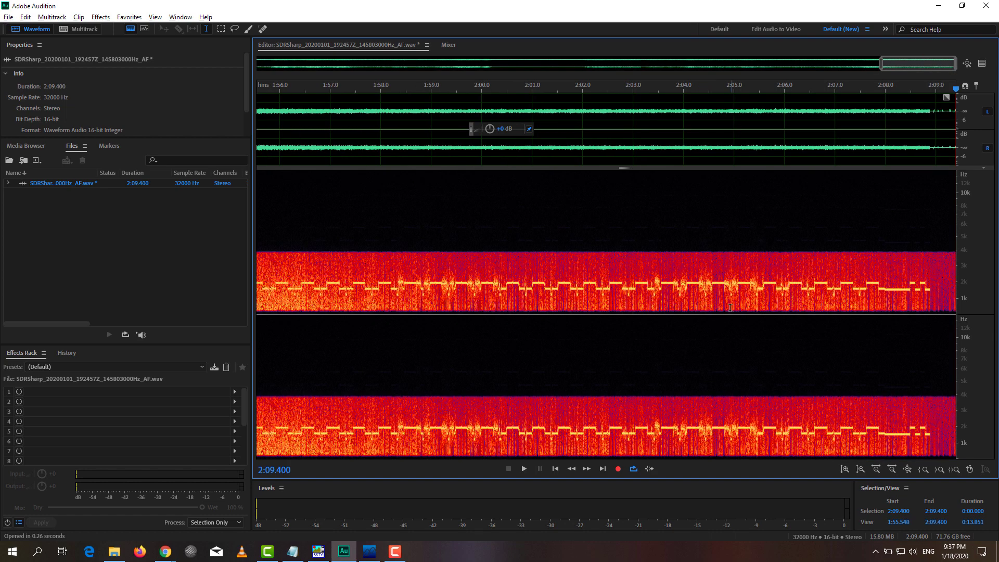
scroll(731, 307, down, 6)
key(ctrl+s)
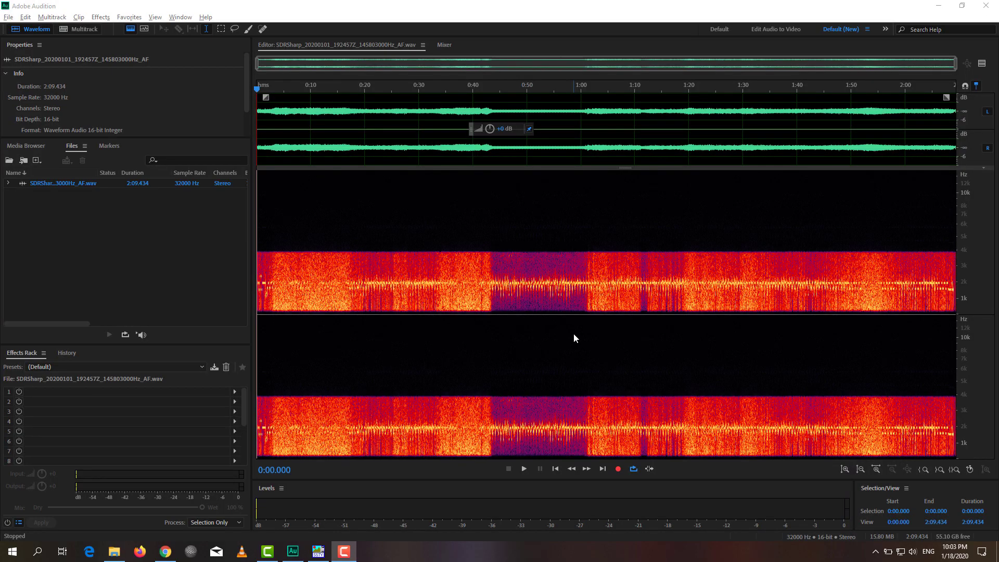
Step: Examine the signal's opening tones in the first 5.778 seconds of the spectrogram, with the selection cleared
drag(288, 282, 244, 283)
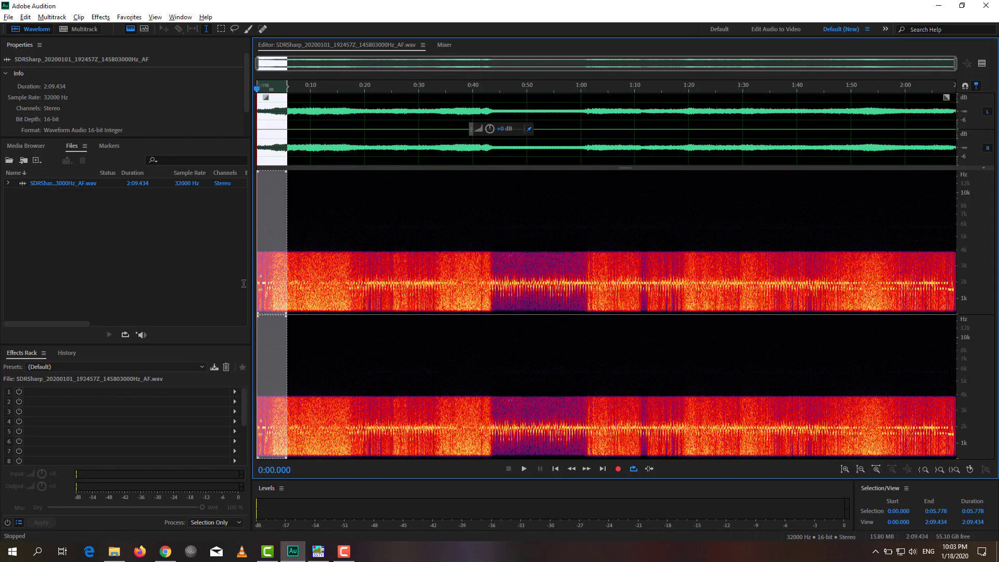
click(960, 470)
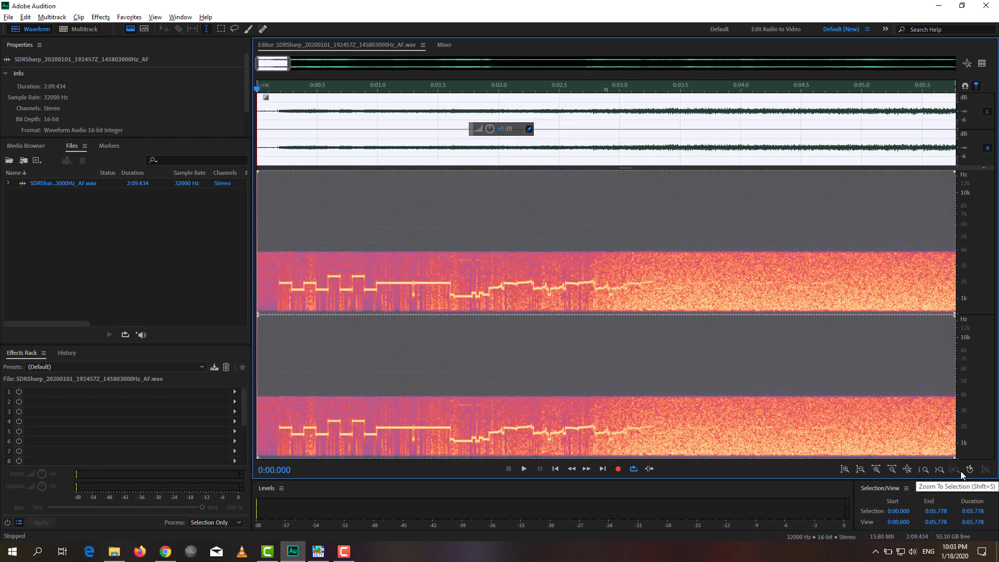
key(ctrl+shift+a)
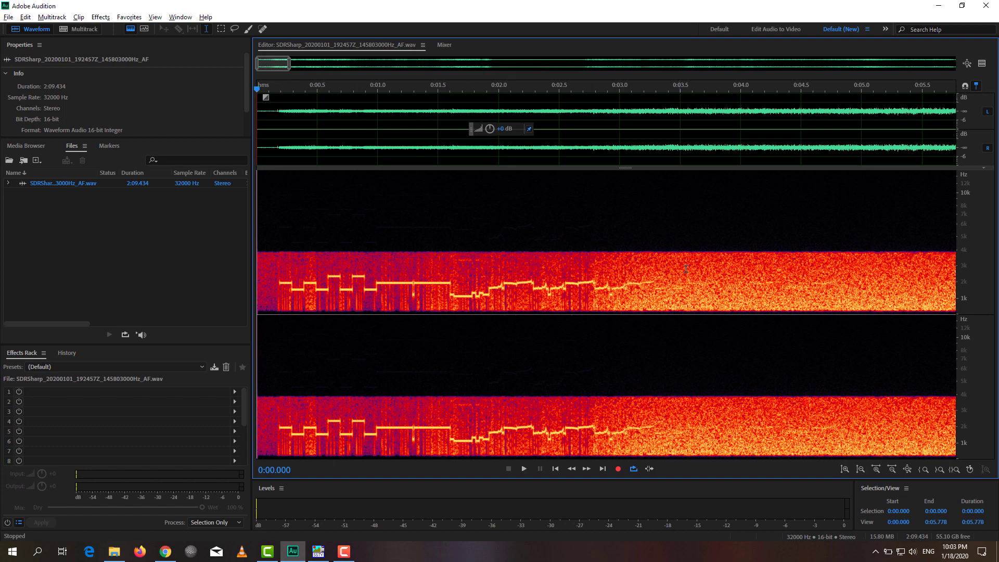
Step: Set the default audio hardware output to Speakers (VB-Audio Virtual Cable) and accept the device change
click(25, 16)
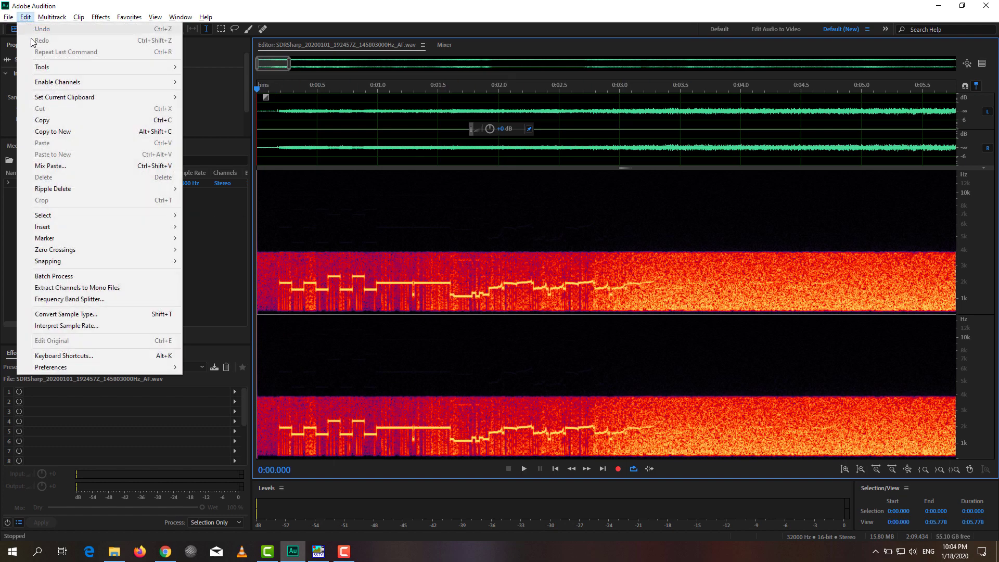
mouse_move(126, 367)
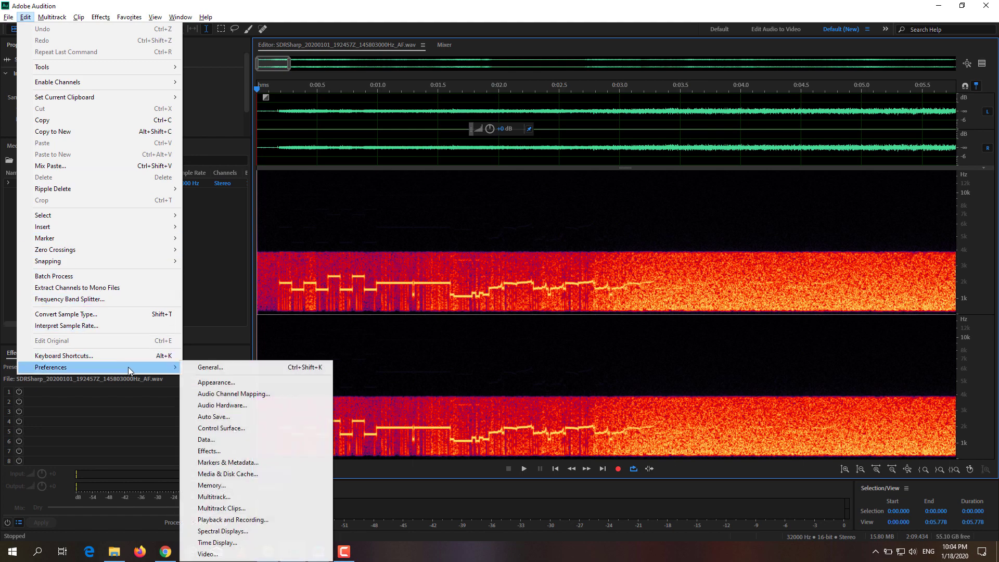
click(241, 408)
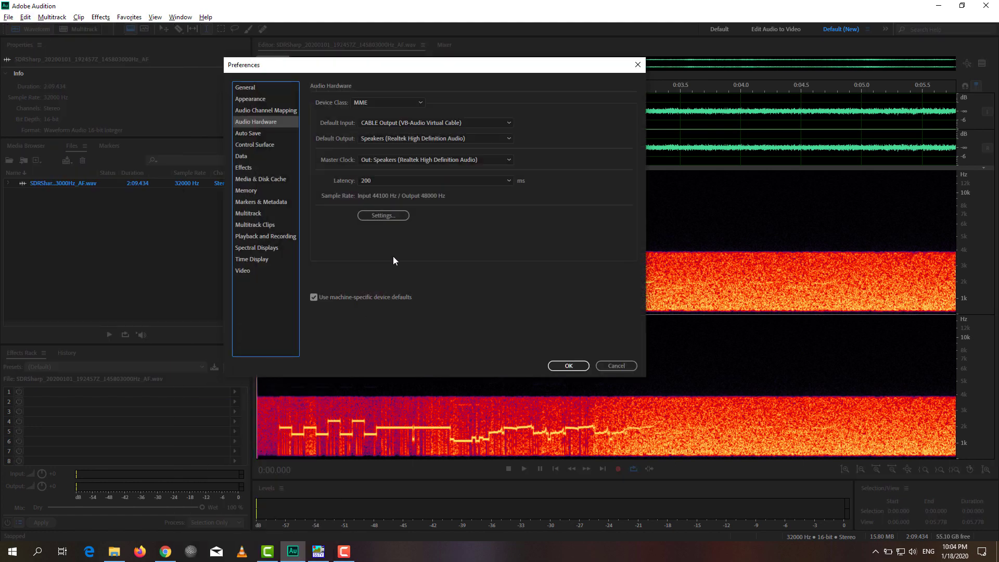
click(414, 140)
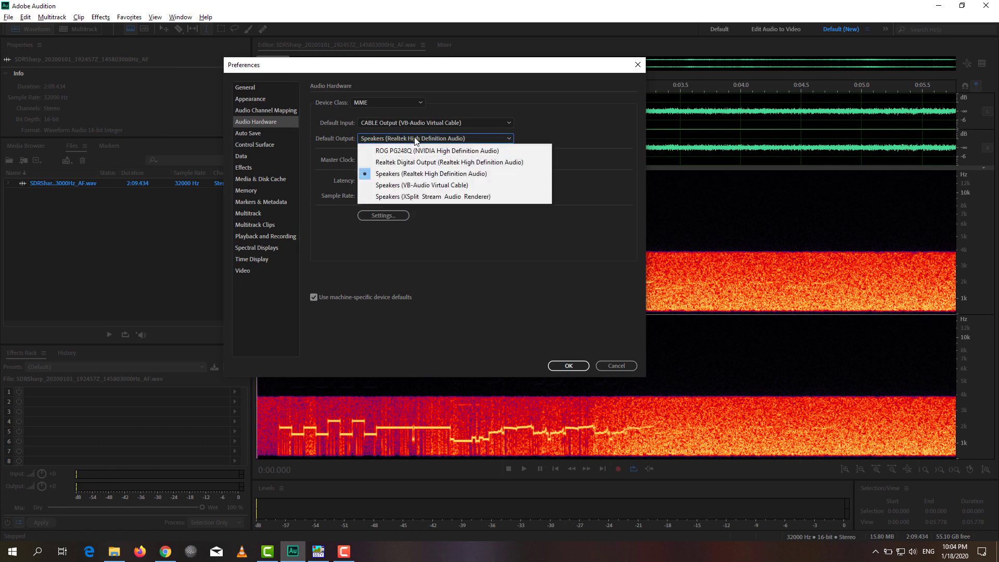
click(417, 186)
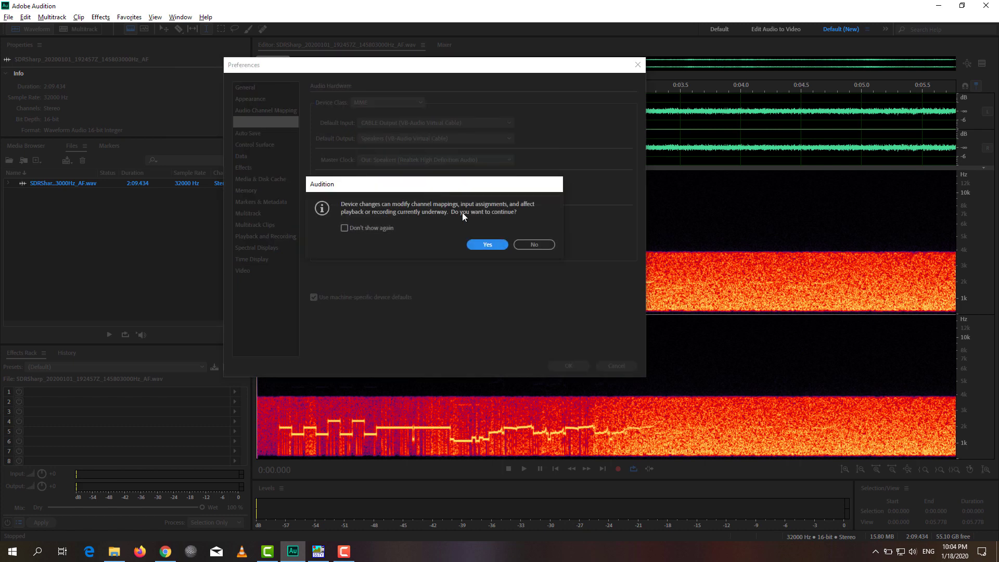
click(486, 245)
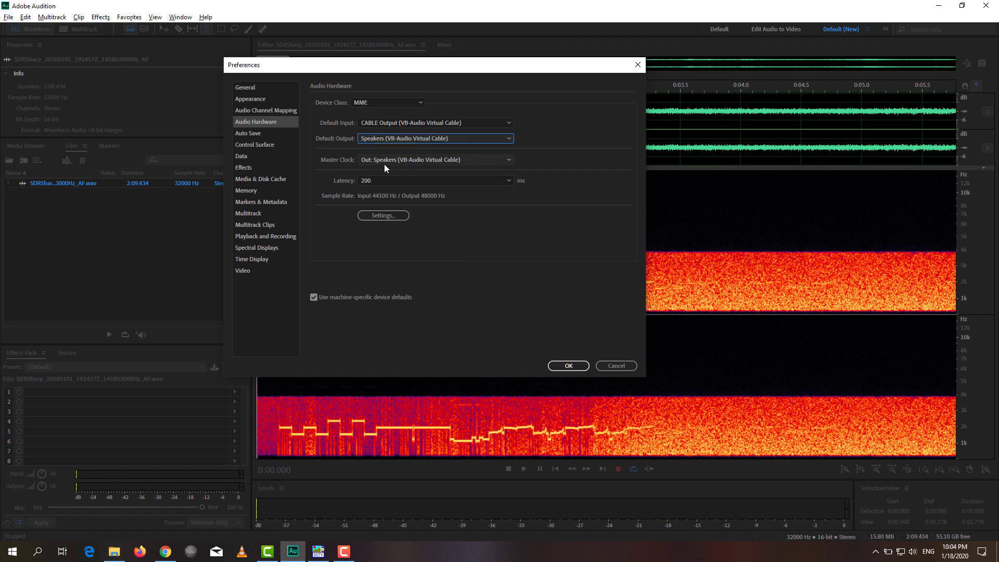
click(558, 366)
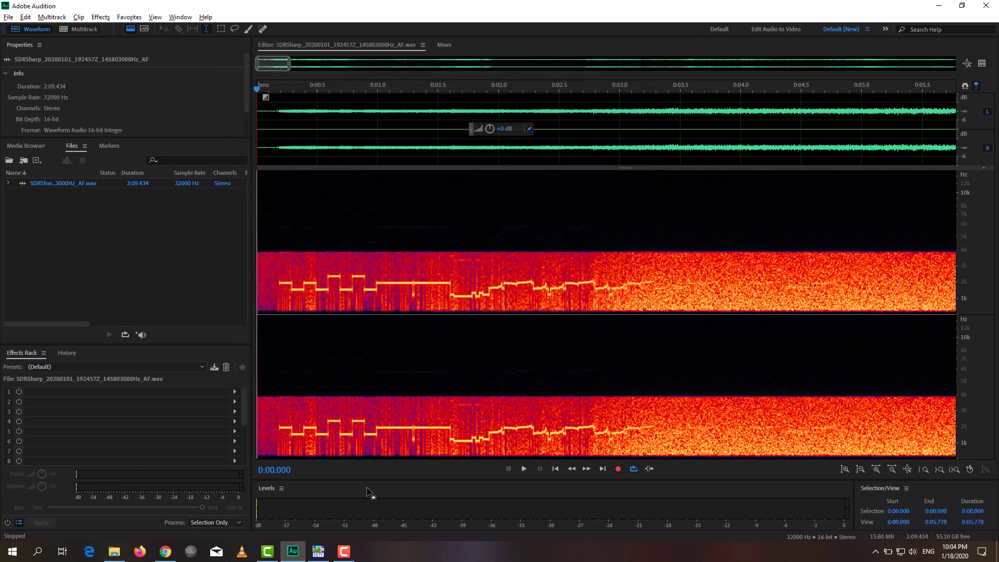
Step: Switch to MMSSTV and open its soundcard input level settings, placing the Sound dialog beside the MMSSTV window
click(318, 552)
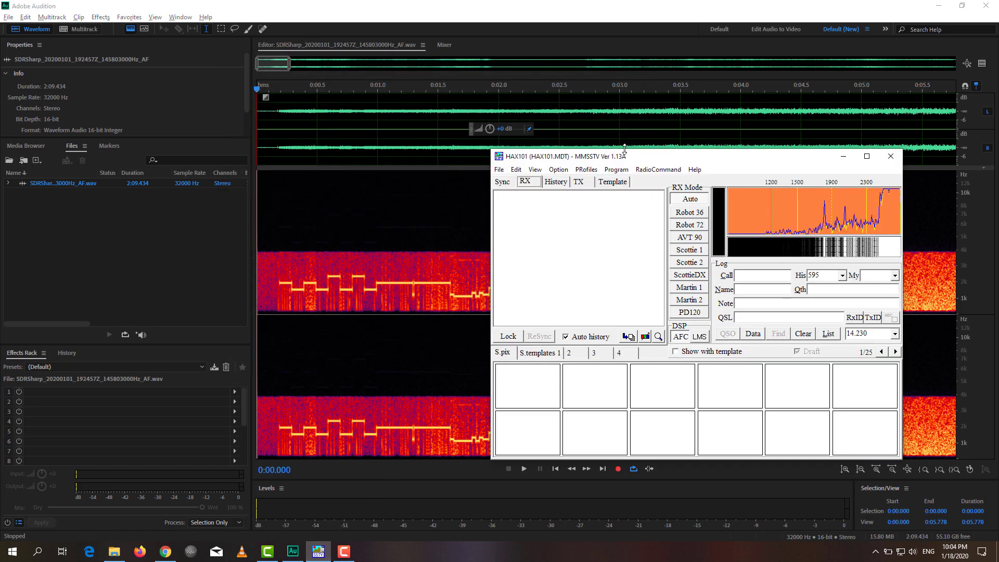
drag(625, 162, 624, 161)
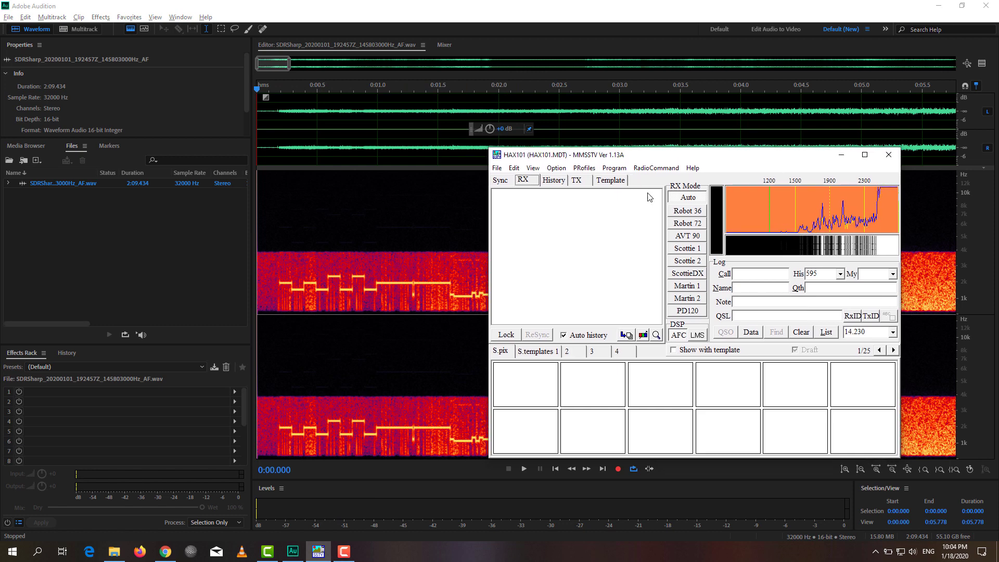
click(556, 168)
click(608, 193)
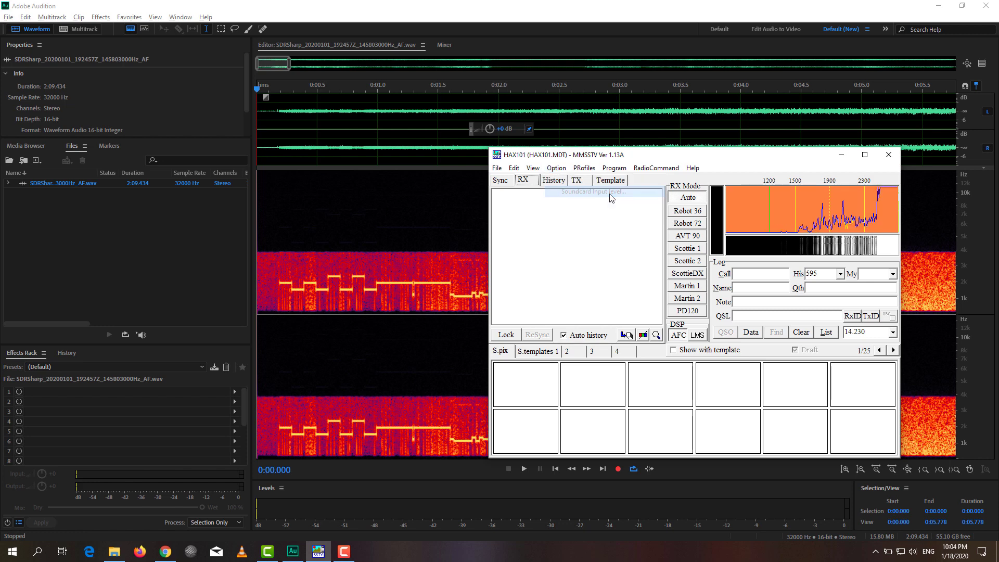
drag(180, 65, 382, 186)
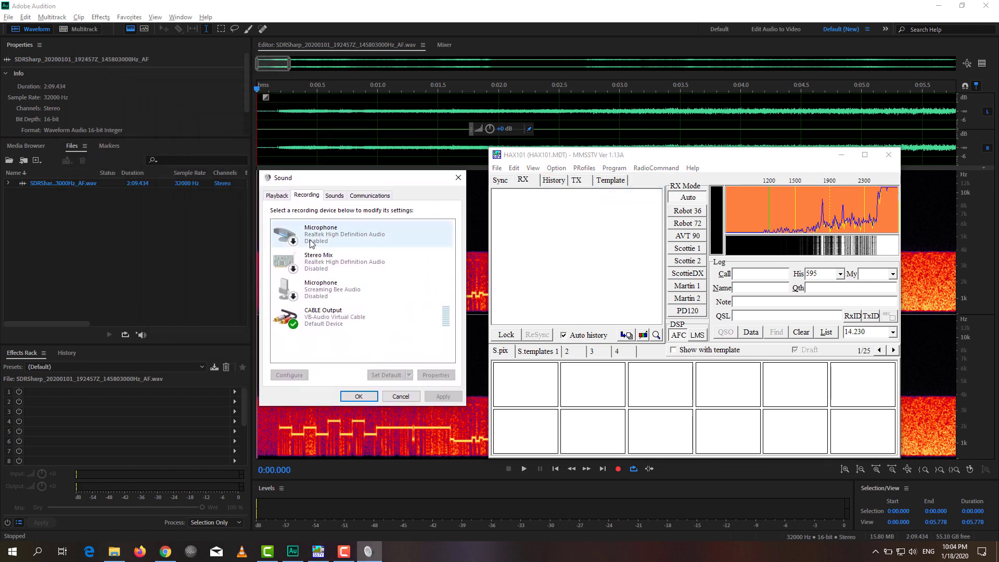
Step: Check in the recording devices that CABLE Output is the default and the microphones and Stereo Mix are disabled
click(333, 258)
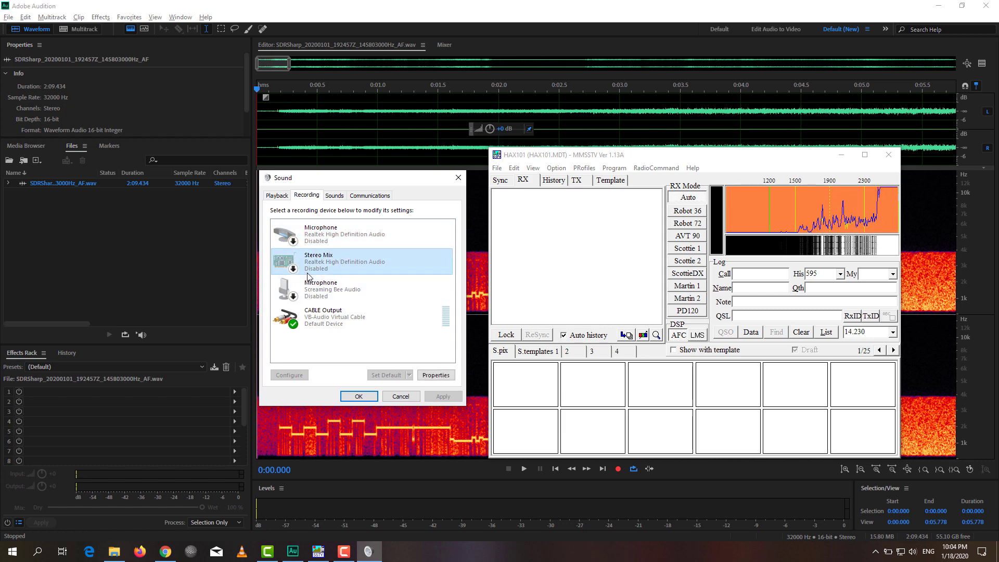
click(322, 285)
click(322, 315)
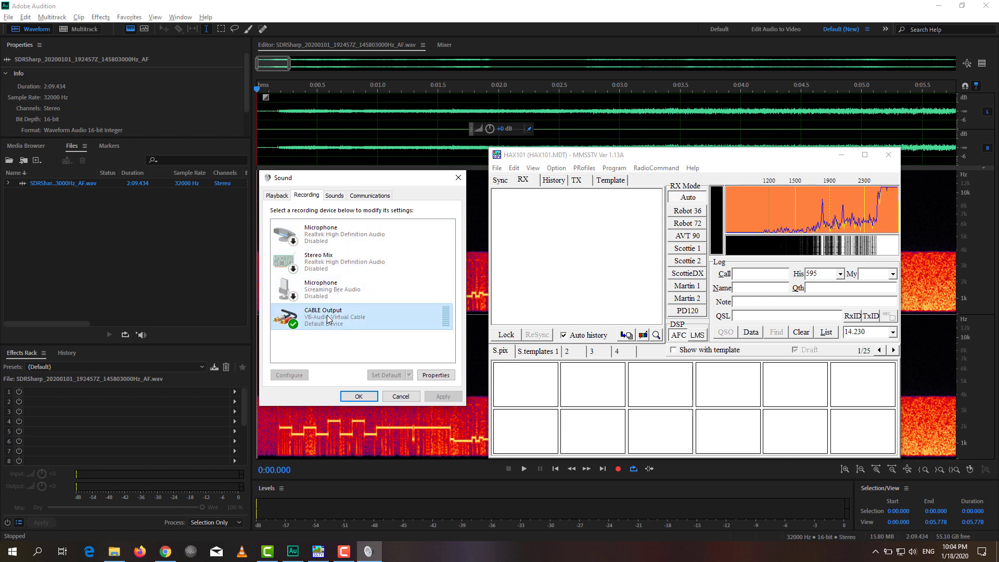
right_click(369, 318)
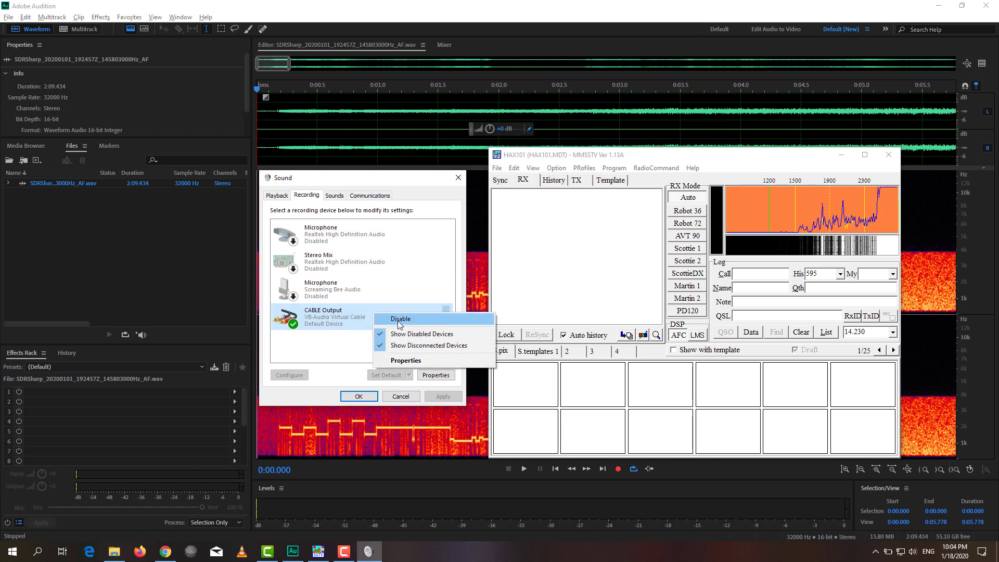
click(377, 290)
right_click(377, 290)
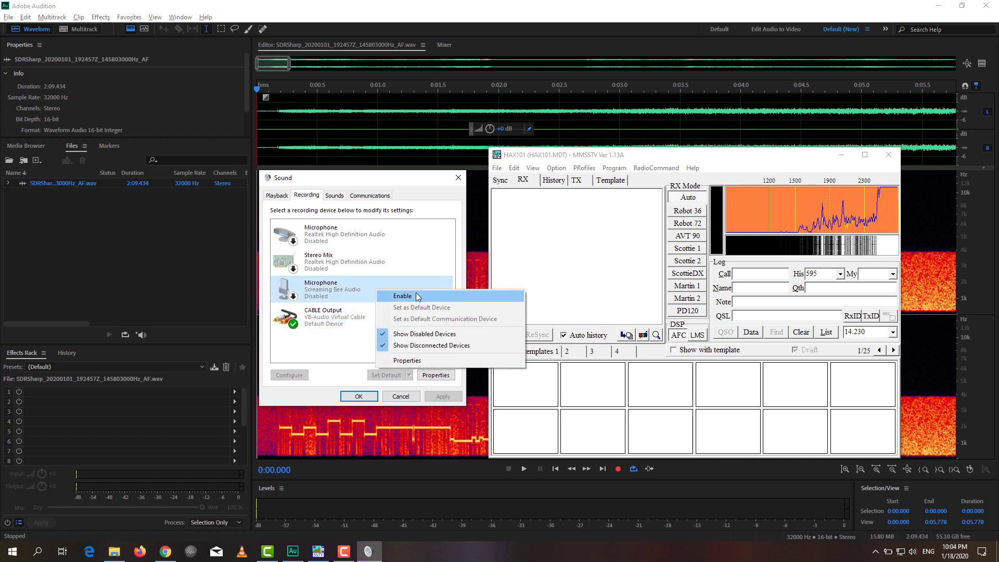
click(345, 293)
click(359, 315)
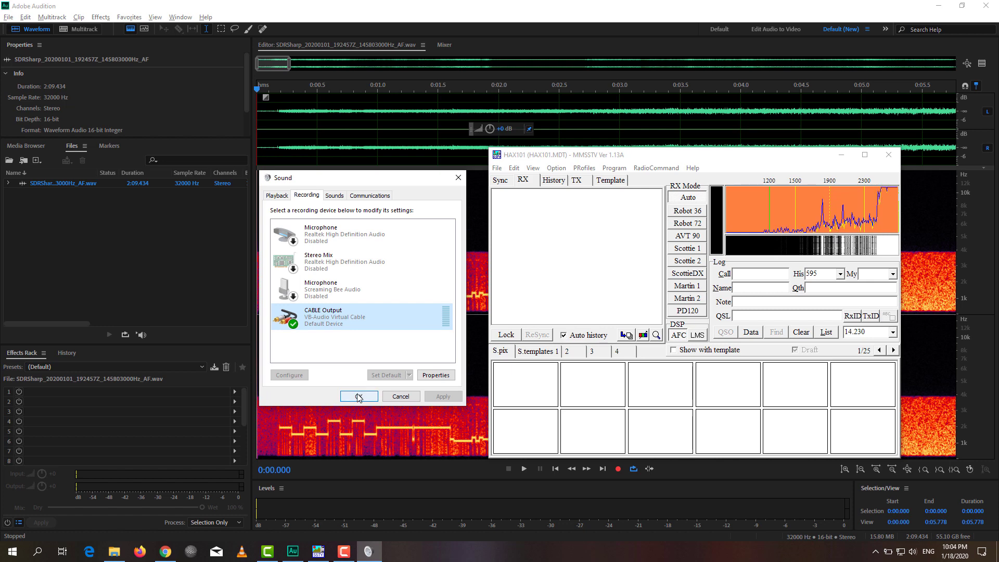
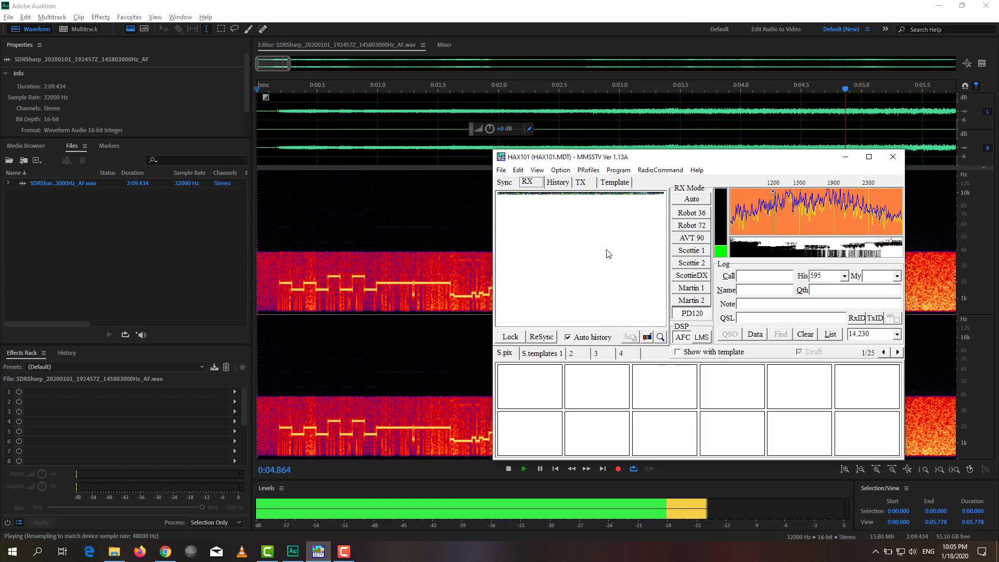
Step: Show the incoming picture in a separate viewer beside MMSSTV, stop the Audition playback at the end, and return to the decoded image
click(659, 337)
drag(574, 153, 379, 178)
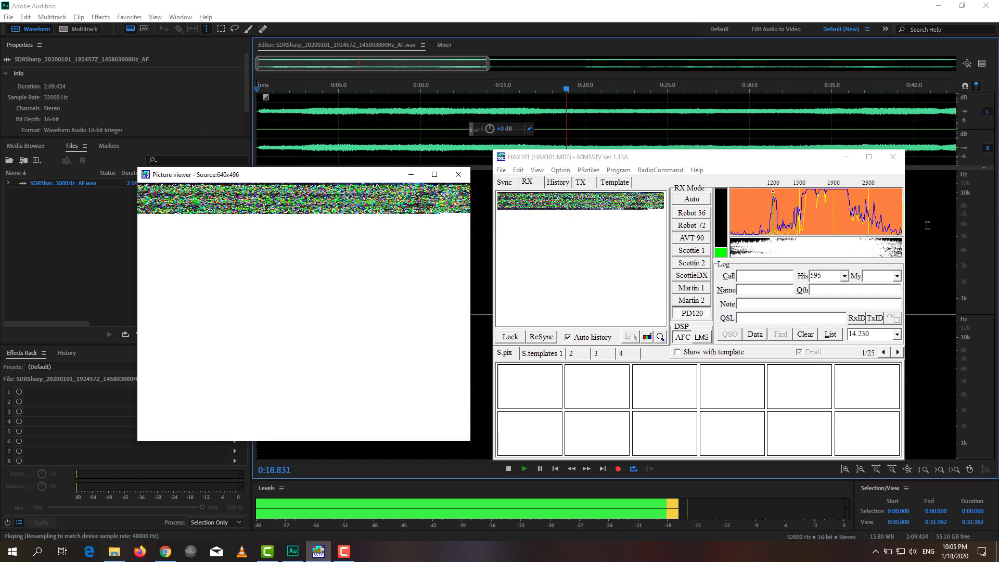
scroll(927, 224, down, 10)
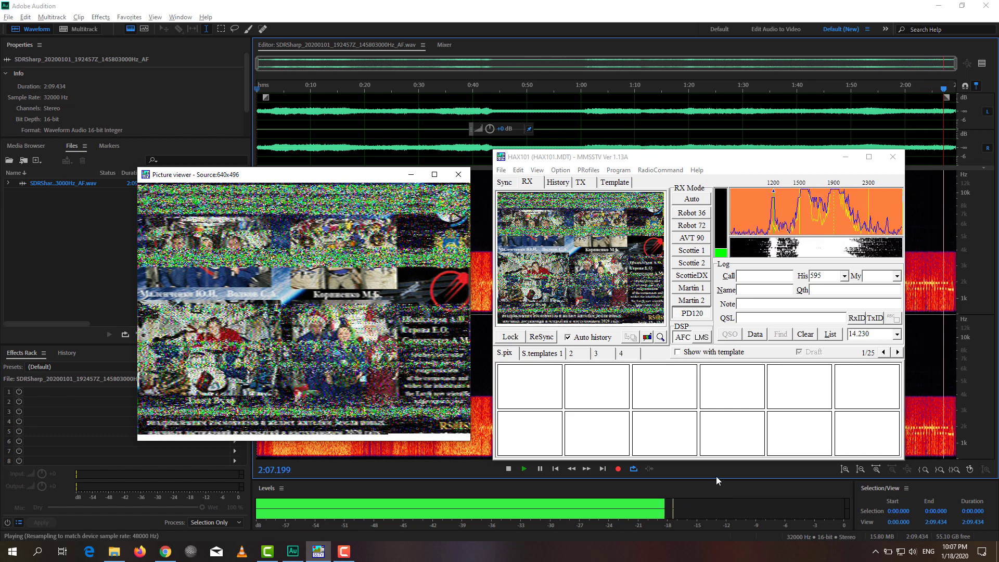
click(508, 471)
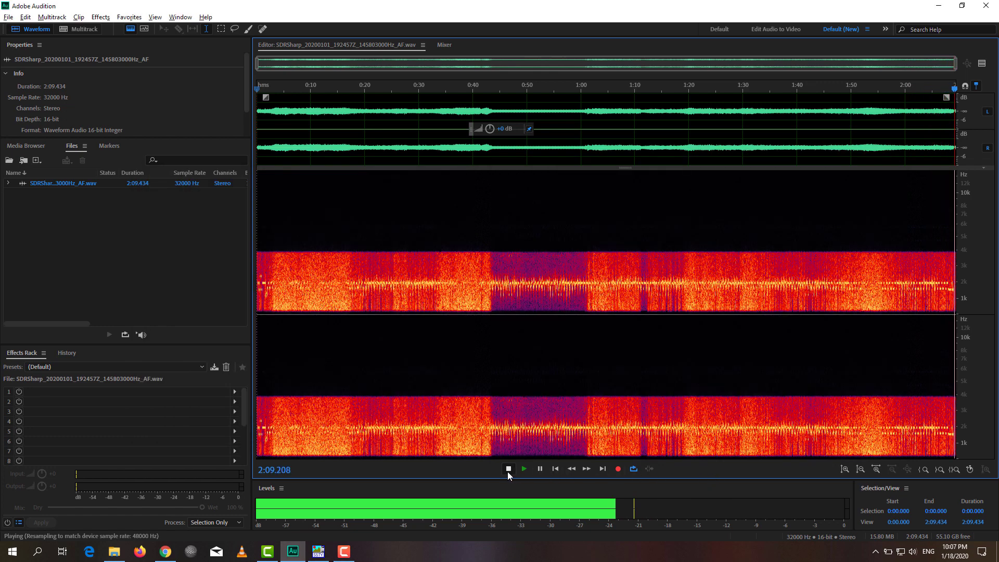
click(325, 555)
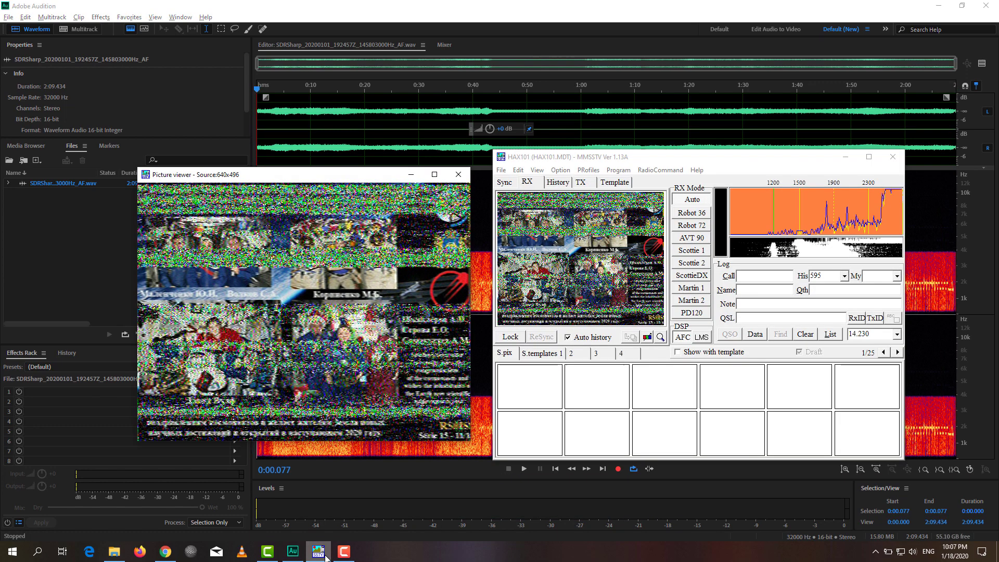